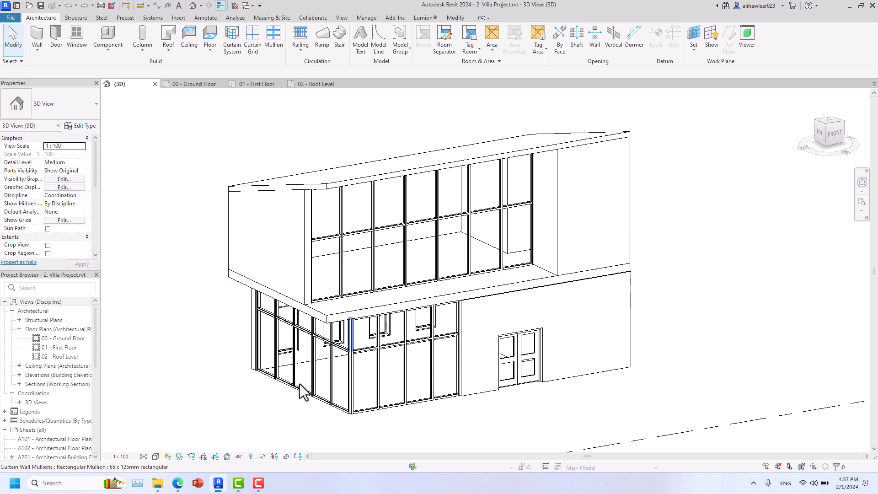
- Inspect the exposed end of the ground-floor rear wall in the 3D view and check the ground floor plan
{"action": "scroll", "coordinate": [246, 394], "scroll_direction": "up", "scroll_amount": 2}
{"action": "middle_click_drag", "start_coordinate": [246, 393], "coordinate": [235, 386]}
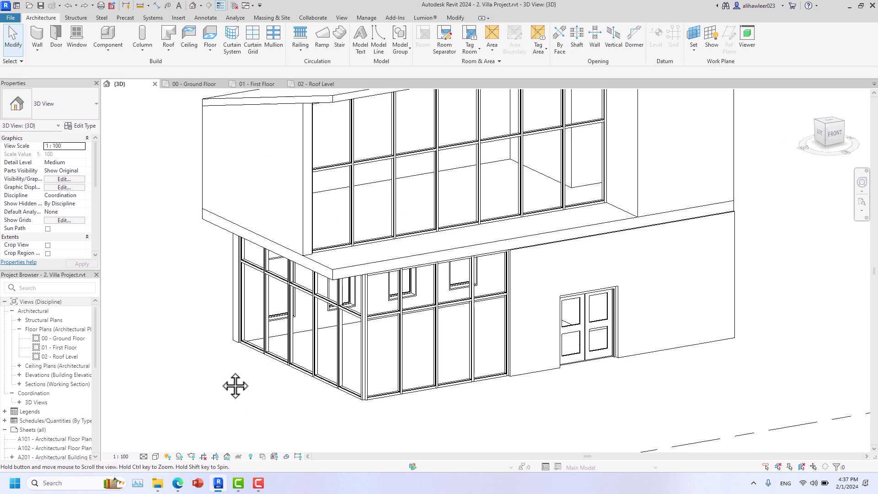
{"action": "left_click", "coordinate": [235, 340]}
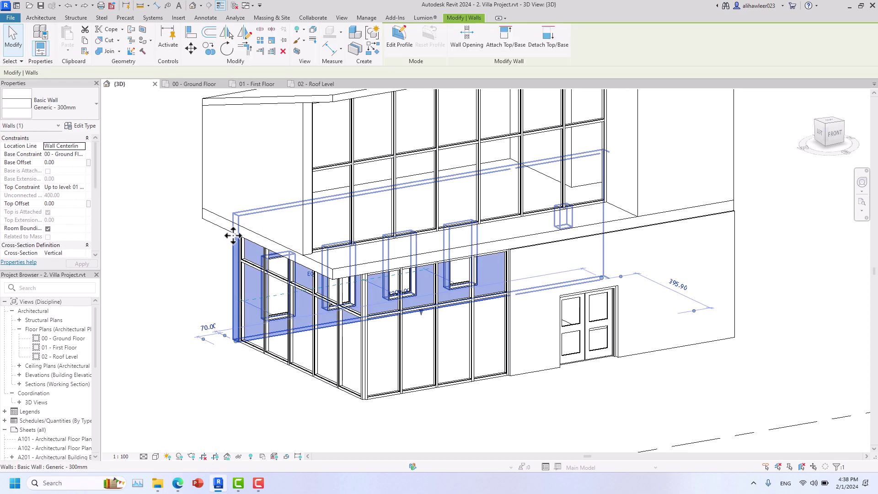
{"action": "left_click", "coordinate": [201, 271]}
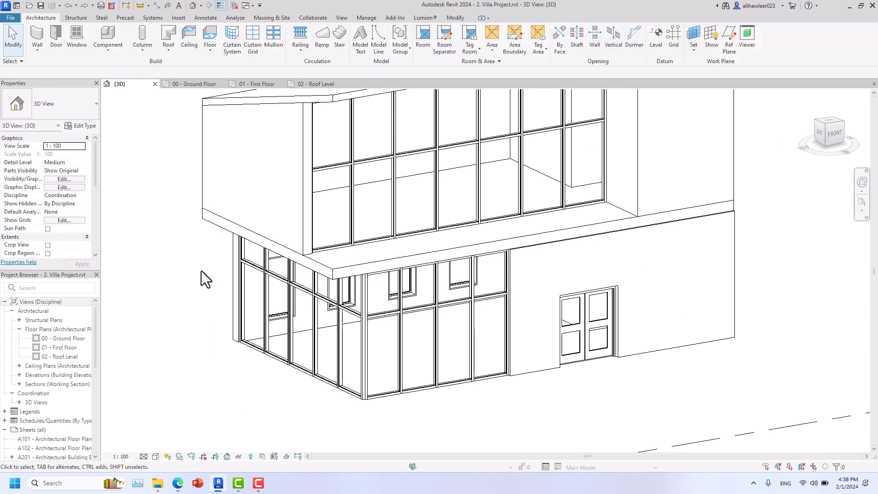
{"action": "middle_click_drag", "start_coordinate": [201, 271], "coordinate": [258, 314]}
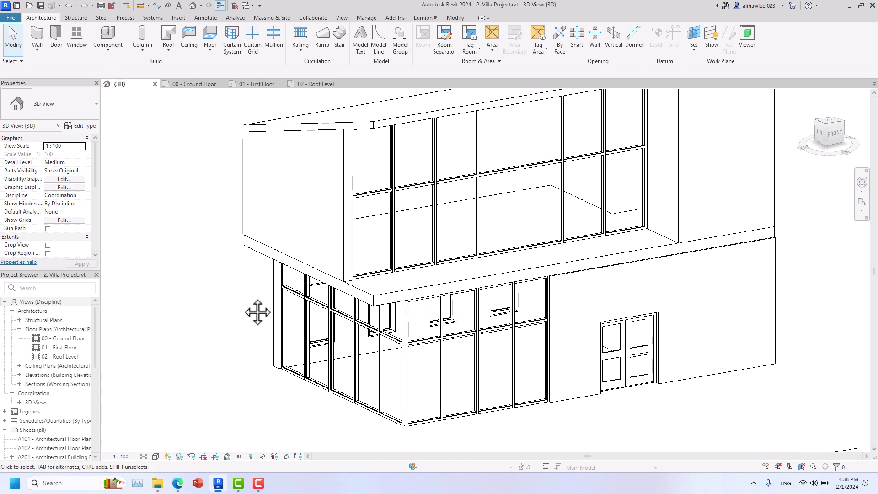
{"action": "left_click", "coordinate": [191, 87]}
{"action": "middle_click_drag", "start_coordinate": [206, 215], "coordinate": [233, 235]}
- Set the underlay base level of the 01 - First Floor plan to 00 - Ground Floor
{"action": "left_click", "coordinate": [256, 84]}
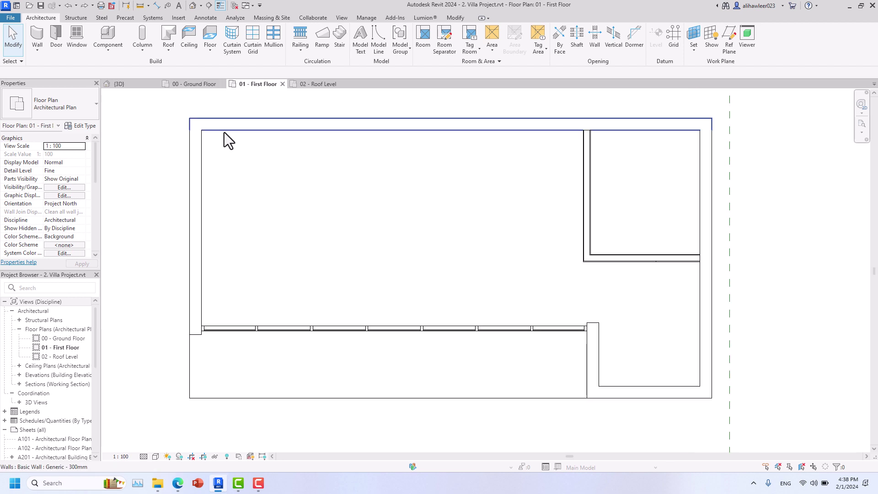
{"action": "middle_click_drag", "start_coordinate": [269, 177], "coordinate": [342, 199]}
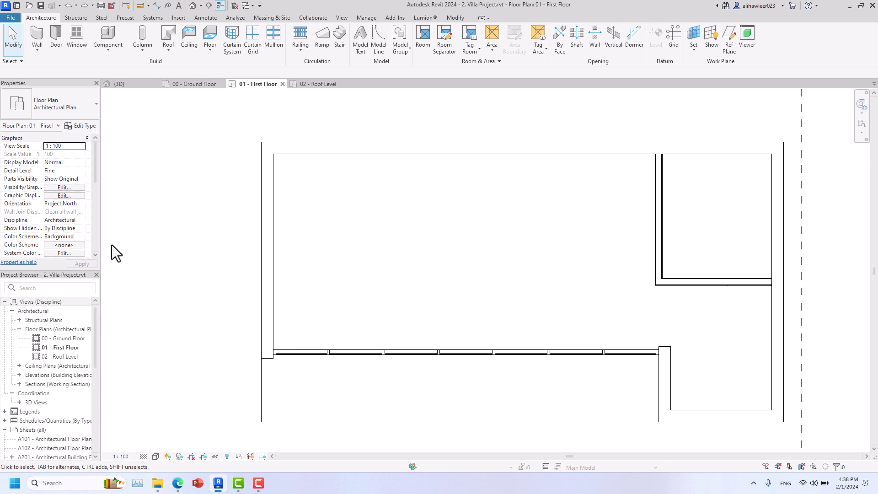
{"action": "scroll", "coordinate": [69, 181], "scroll_direction": "down", "scroll_amount": 2}
{"action": "scroll", "coordinate": [69, 181], "scroll_direction": "down", "scroll_amount": 3}
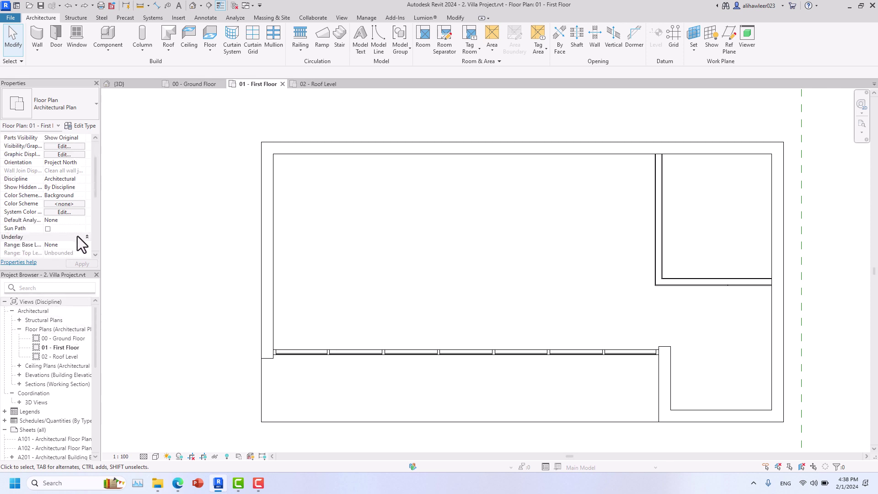
{"action": "left_click", "coordinate": [80, 246]}
{"action": "left_click", "coordinate": [82, 245]}
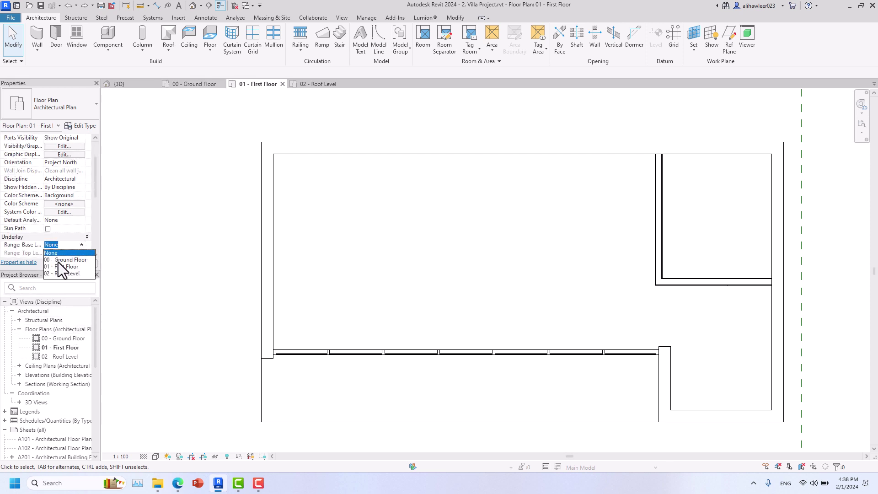
{"action": "left_click", "coordinate": [59, 261]}
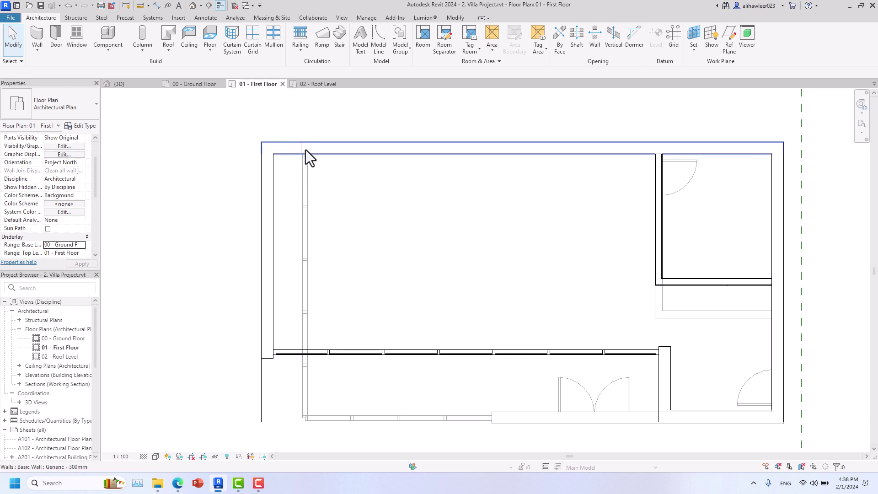
- Reset the first floor plan's underlay base level to None and apply it
{"action": "left_click", "coordinate": [80, 247]}
{"action": "left_click", "coordinate": [71, 251]}
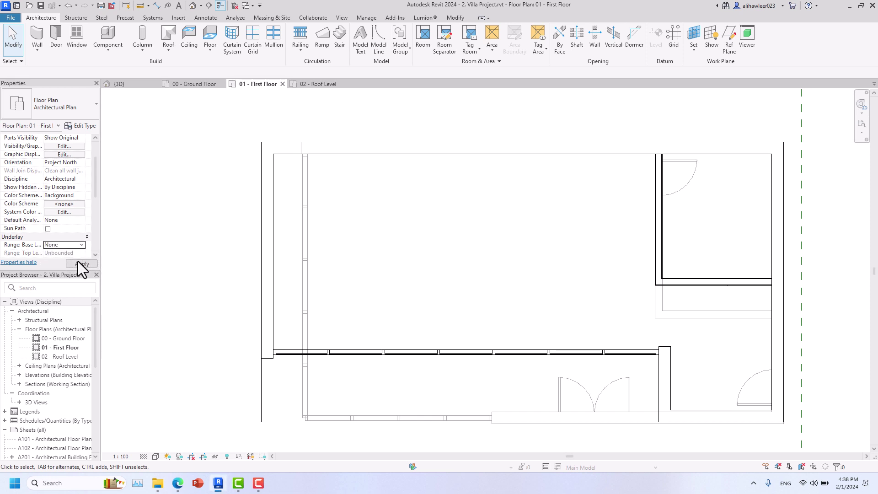
{"action": "left_click", "coordinate": [78, 264]}
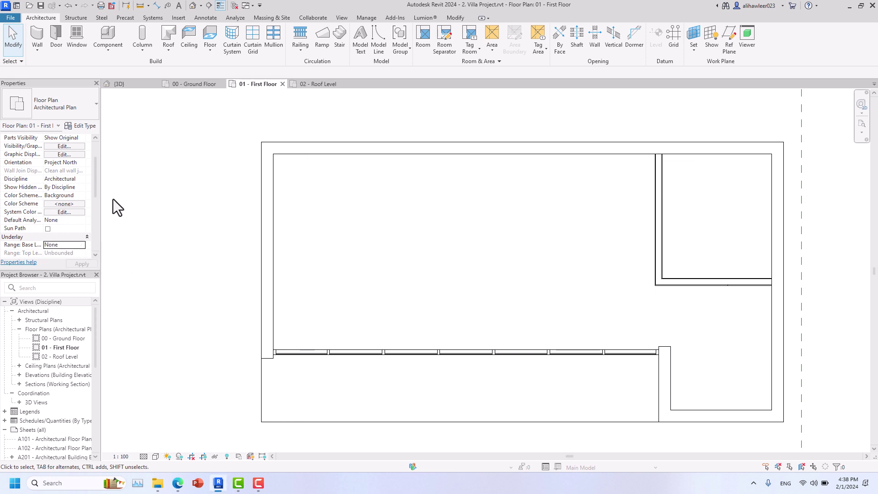
- Set the underlay base level of the 00 - Ground Floor plan to 01 - First Floor and apply it
{"action": "left_click", "coordinate": [197, 83]}
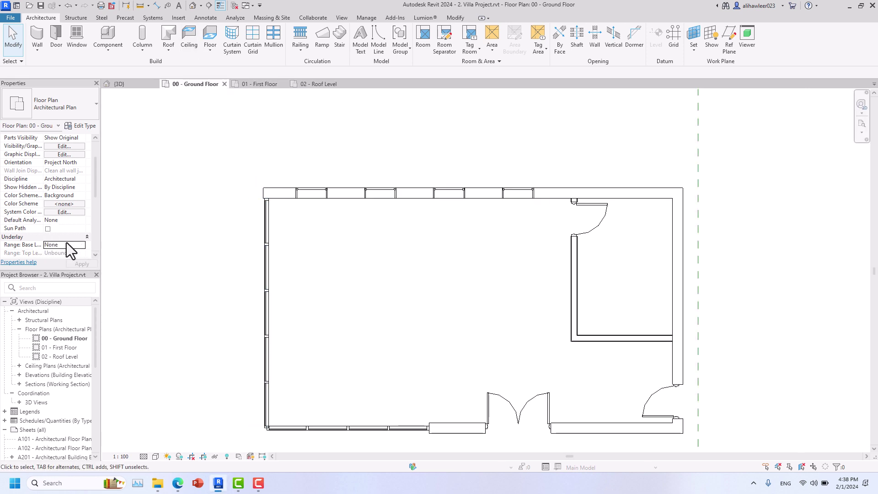
{"action": "scroll", "coordinate": [67, 243], "scroll_direction": "down", "scroll_amount": 1}
{"action": "left_click", "coordinate": [81, 220]}
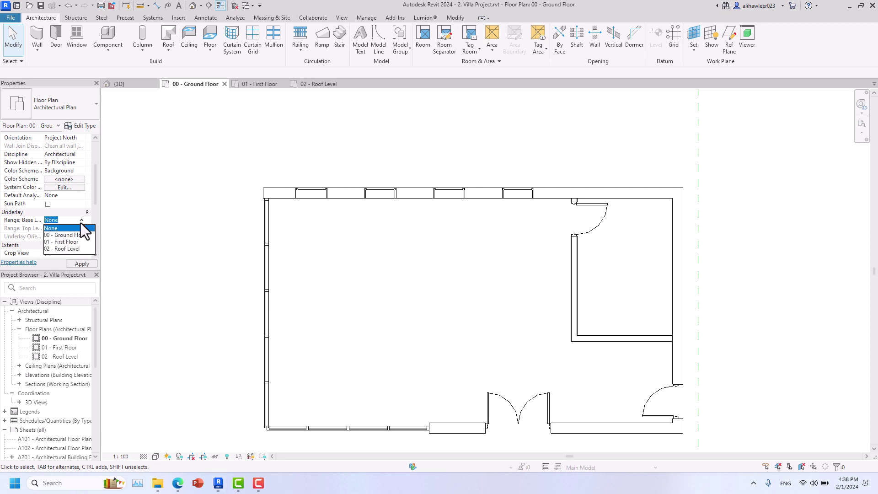
{"action": "left_click", "coordinate": [72, 243]}
{"action": "left_click", "coordinate": [79, 263]}
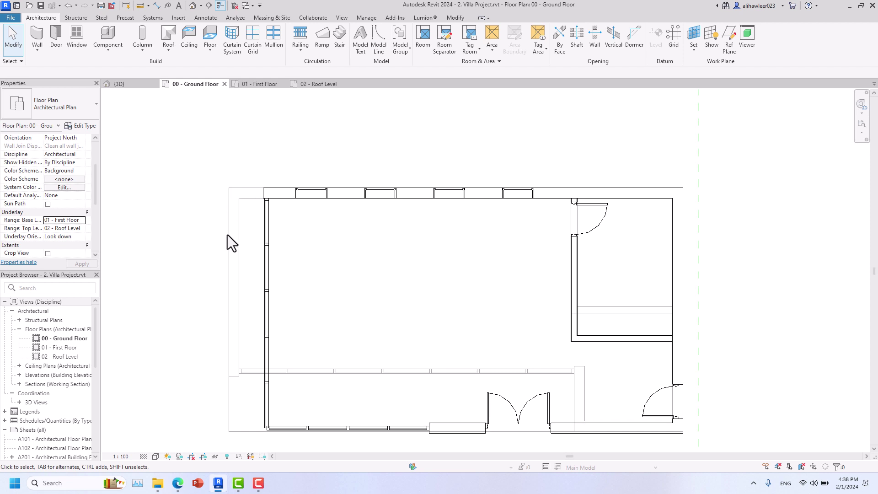
- Try stretching the rear wall's end to the outer face of the underlaid first-floor wall, and undo the stretch
{"action": "left_click", "coordinate": [267, 190]}
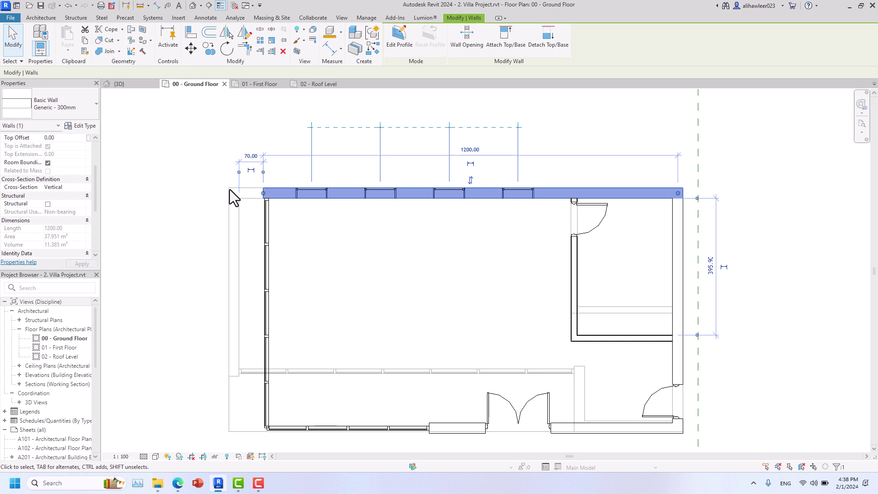
{"action": "left_click", "coordinate": [223, 213]}
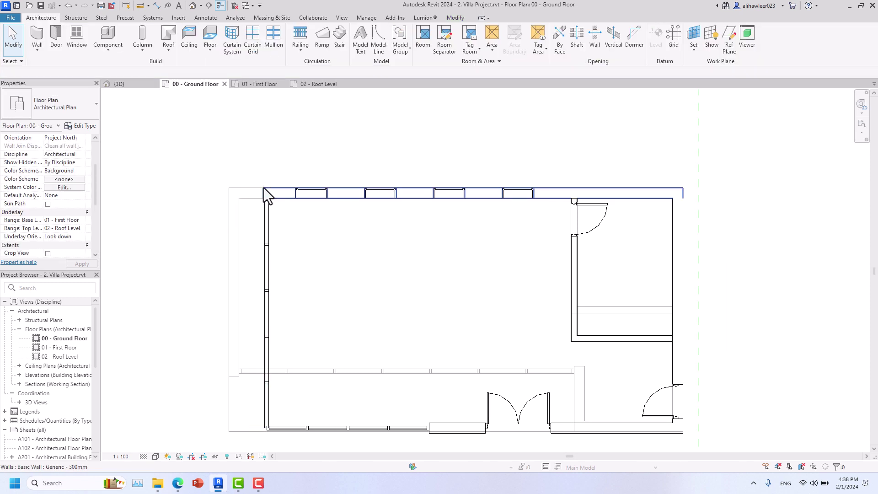
{"action": "left_click", "coordinate": [263, 191]}
{"action": "left_click_drag", "start_coordinate": [263, 193], "coordinate": [229, 193]}
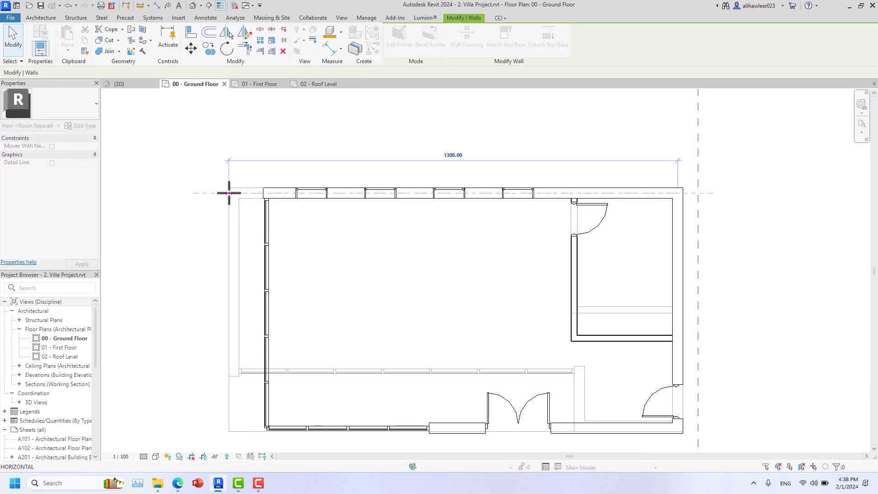
{"action": "left_click", "coordinate": [204, 254]}
{"action": "key", "text": "ctrl+z"}
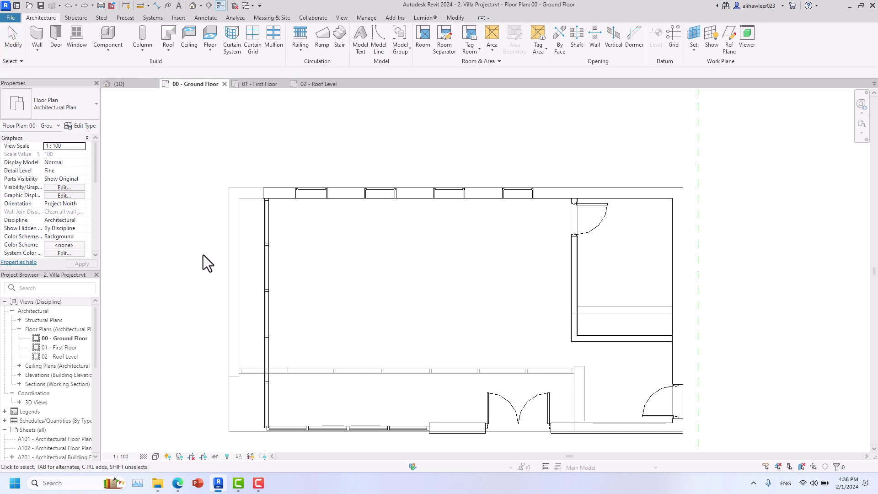
- Align the end of the ground-floor rear wall with the outer face of the underlaid first-floor side wall
{"action": "left_click", "coordinate": [455, 18]}
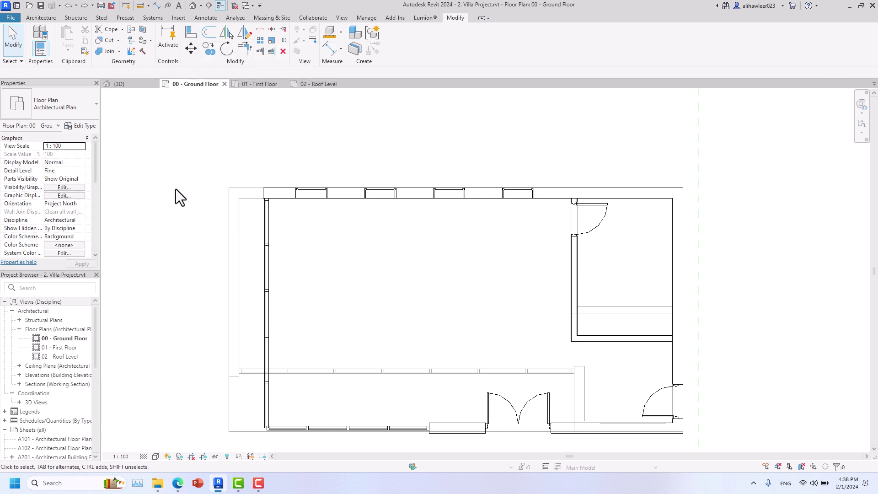
{"action": "key", "text": "a"}
{"action": "key", "text": "l"}
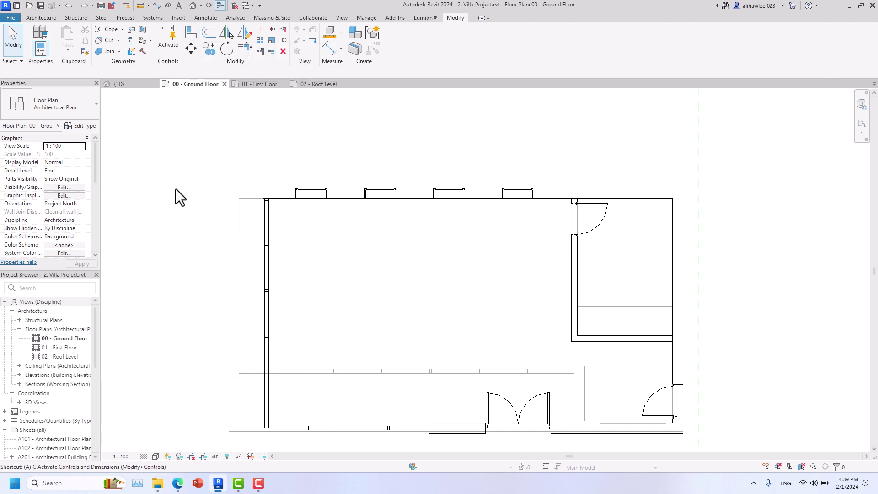
{"action": "left_click", "coordinate": [227, 201]}
{"action": "left_click", "coordinate": [229, 276]}
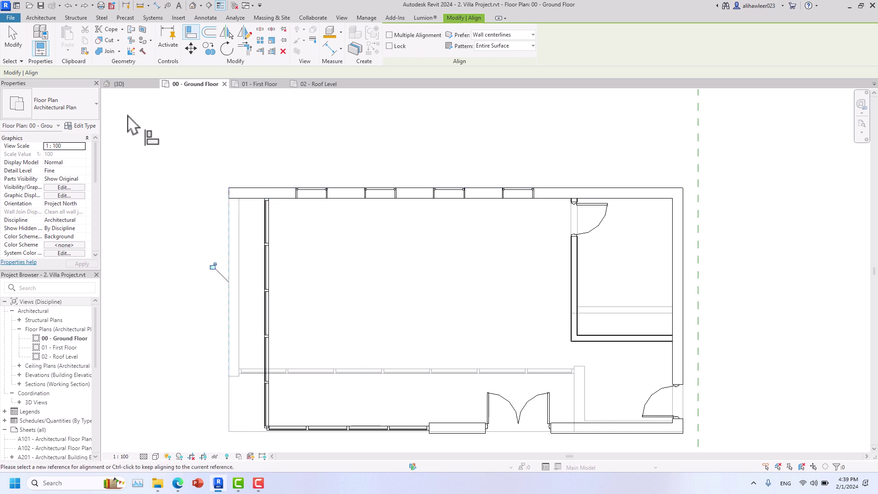
{"action": "left_click", "coordinate": [11, 46]}
- Inspect the extended rear wall, the first-floor slab and the front entrance wall in the 3D view
{"action": "left_click", "coordinate": [125, 87]}
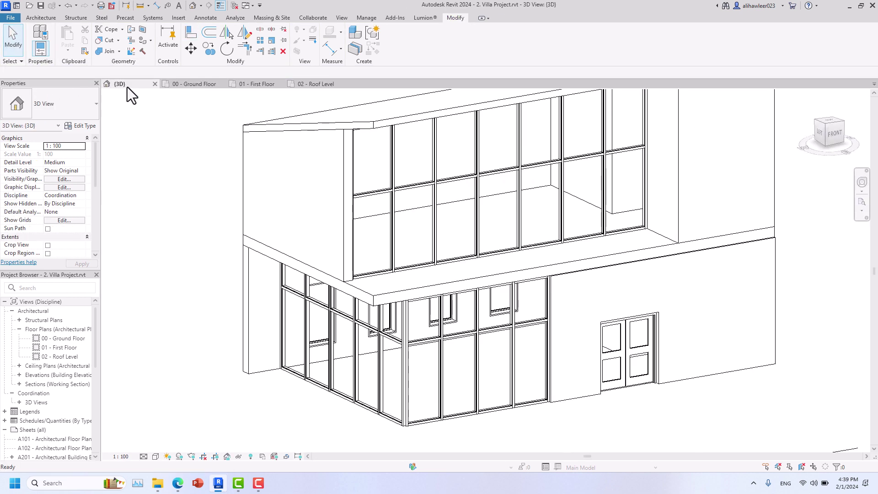
{"action": "middle_click_drag", "start_coordinate": [234, 309], "coordinate": [212, 300]}
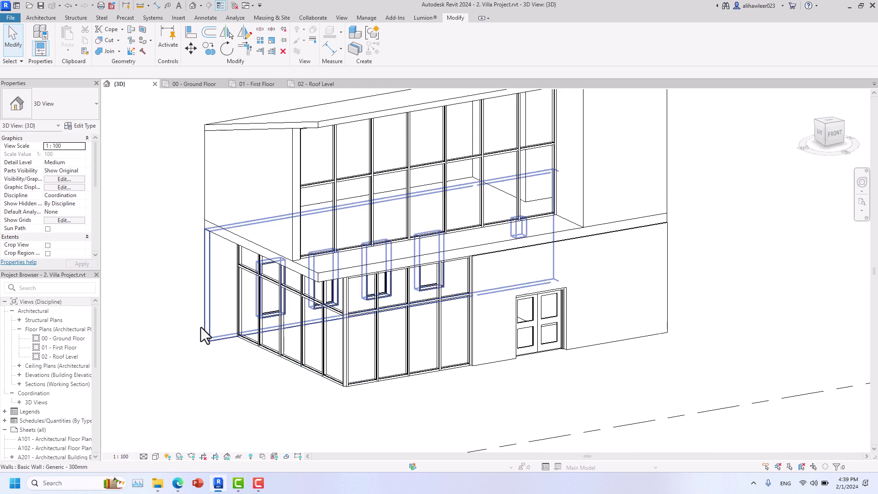
{"action": "left_click", "coordinate": [390, 265]}
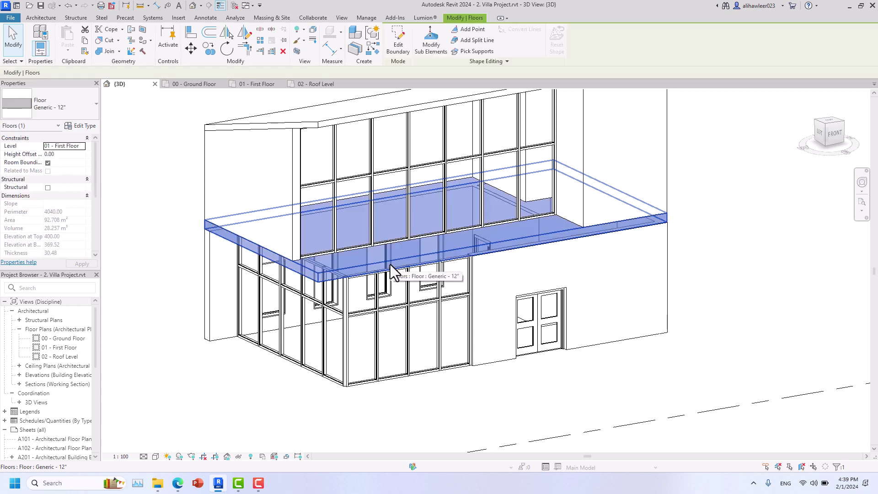
{"action": "left_click", "coordinate": [492, 360]}
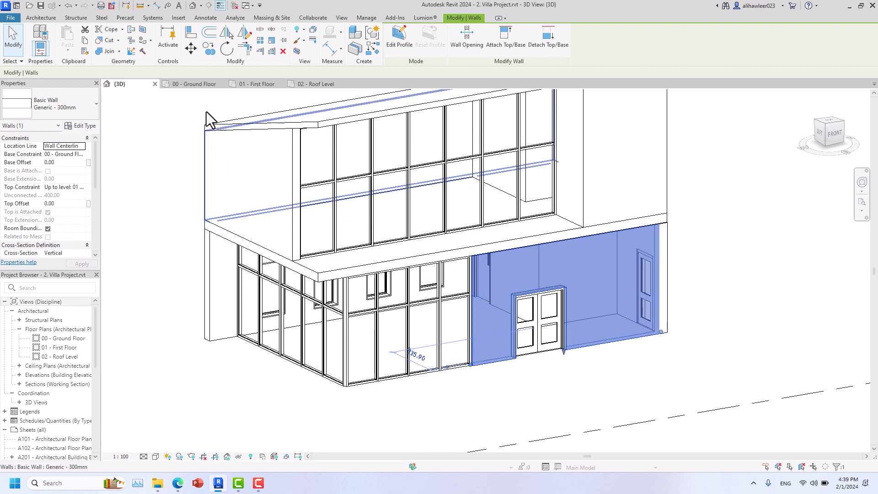
- Open the first-floor slab's boundary sketch for editing in the 01 - First Floor plan
{"action": "left_click", "coordinate": [237, 86]}
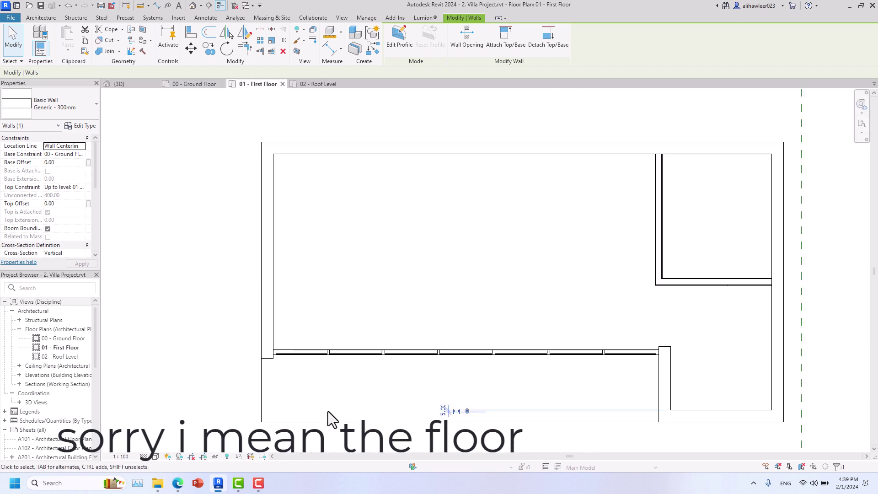
{"action": "middle_click_drag", "start_coordinate": [399, 374], "coordinate": [325, 327]}
{"action": "left_click", "coordinate": [328, 378]}
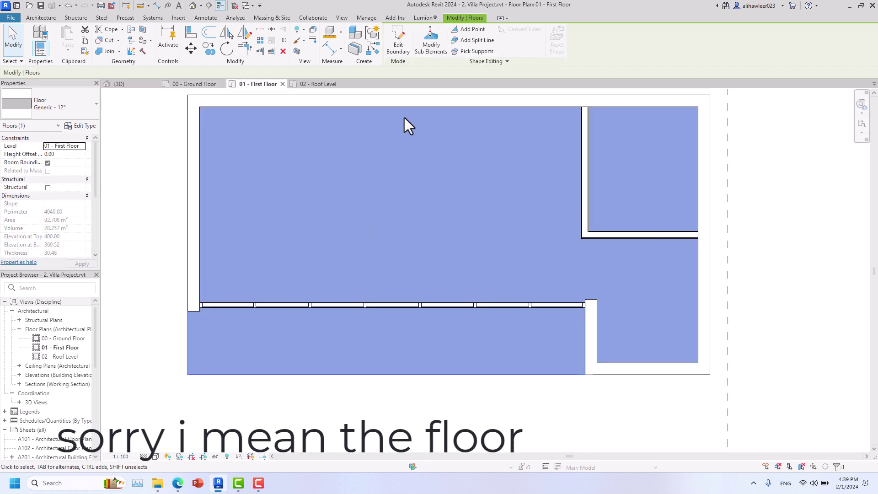
{"action": "left_click", "coordinate": [398, 42]}
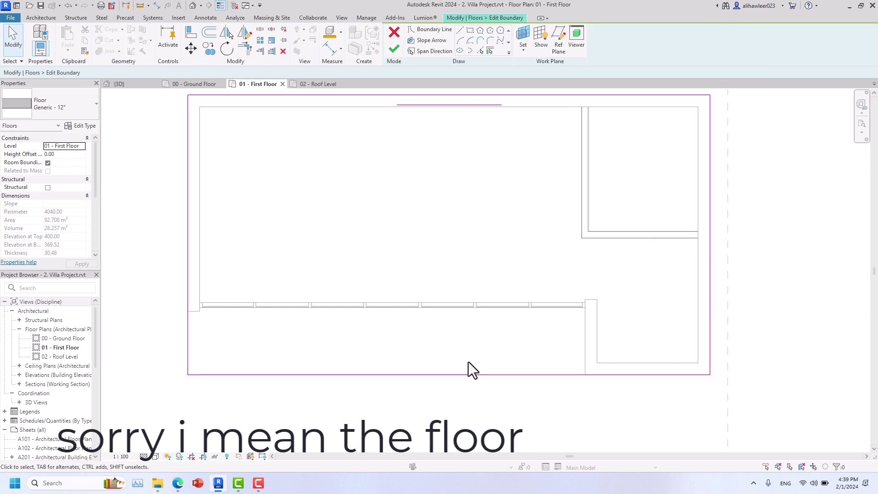
- Measure the slab's front boundary line from the end face of the side wall and set that distance to 250
{"action": "left_click", "coordinate": [468, 374]}
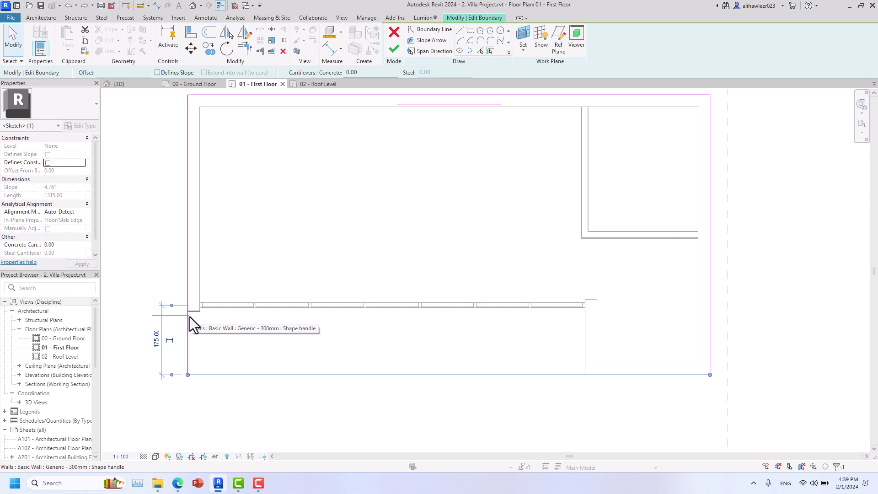
{"action": "left_click_drag", "start_coordinate": [190, 317], "coordinate": [189, 317]}
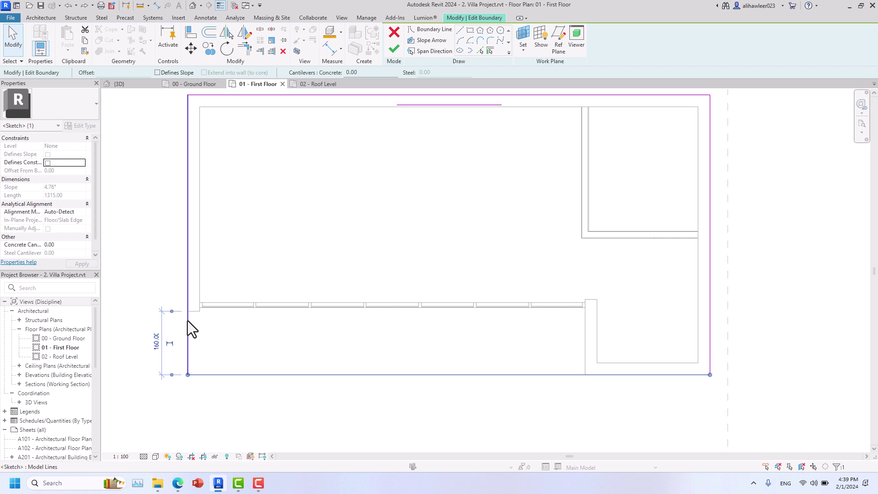
{"action": "left_click", "coordinate": [158, 343]}
{"action": "type", "text": "250"}
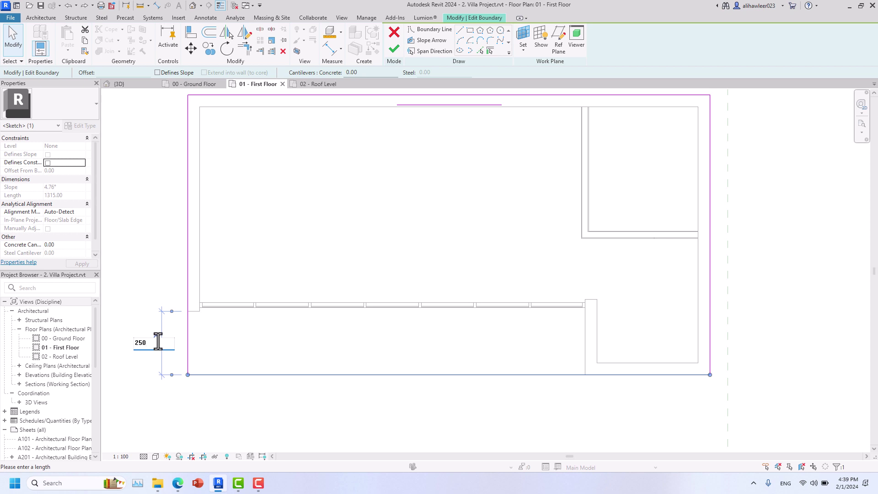
{"action": "key", "text": "Return"}
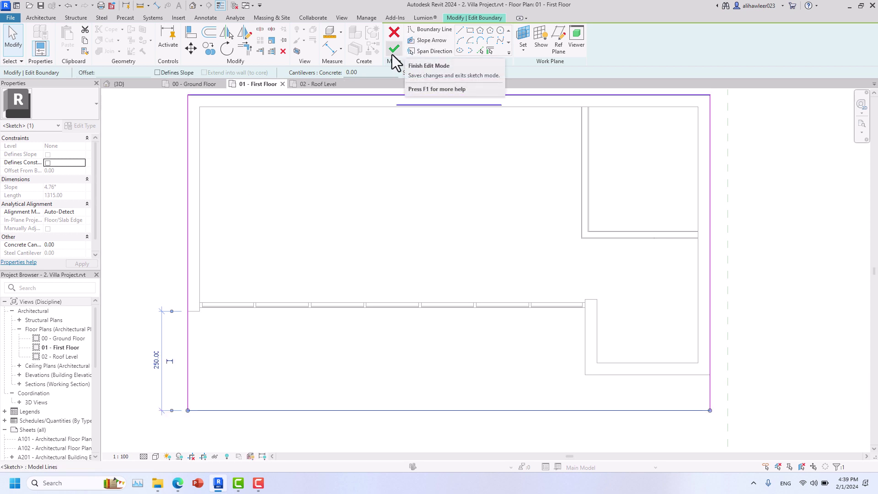
- Finish the floor boundary, attach the walls below to the slab's underside, and show the result in the 3D view
{"action": "left_click", "coordinate": [393, 49]}
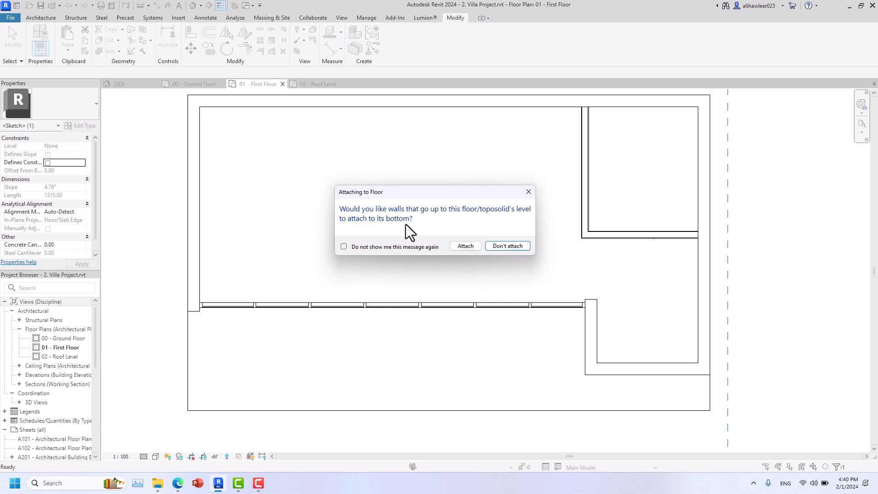
{"action": "left_click", "coordinate": [464, 246]}
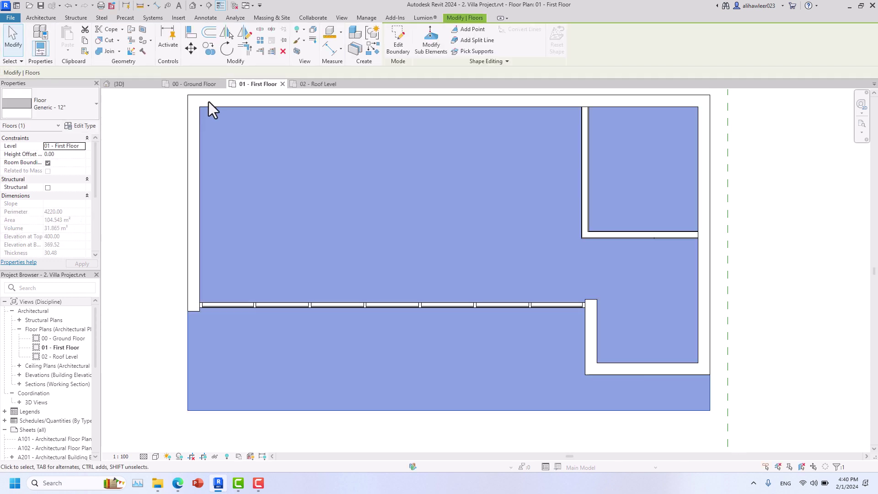
{"action": "left_click", "coordinate": [139, 85]}
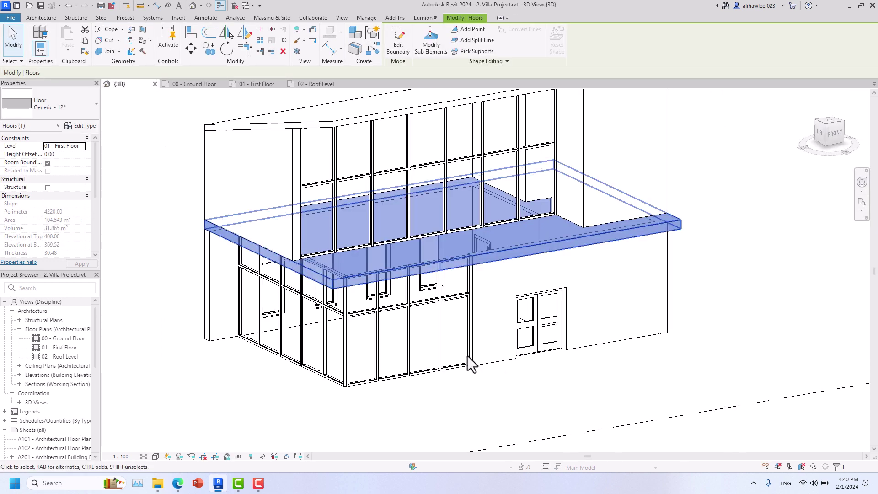
- Align the exterior face of the first-floor front wall with the front edge of the first-floor slab in the 3D view
{"action": "left_click", "coordinate": [671, 361]}
{"action": "middle_click_drag", "start_coordinate": [671, 362], "coordinate": [585, 413]}
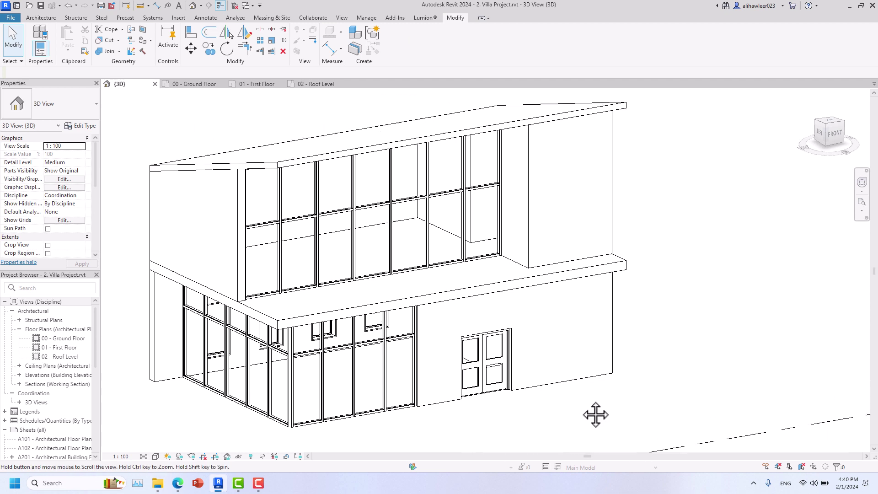
{"action": "left_click", "coordinate": [551, 267]}
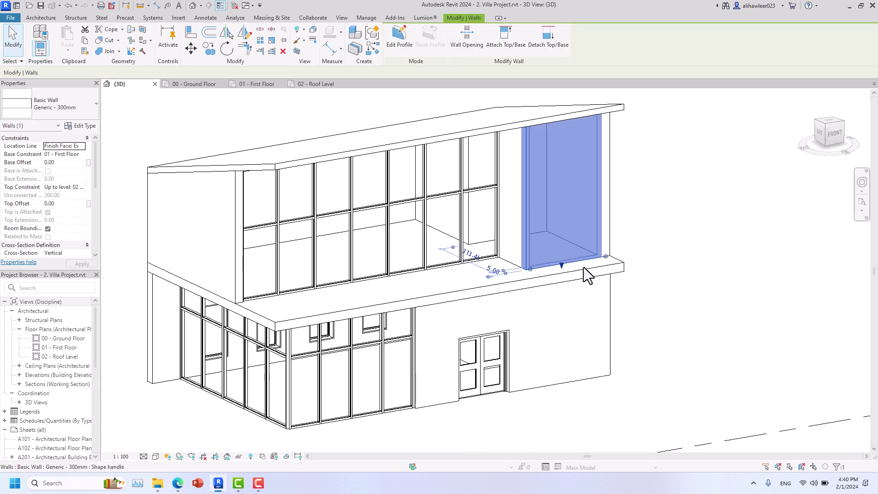
{"action": "left_click", "coordinate": [676, 258]}
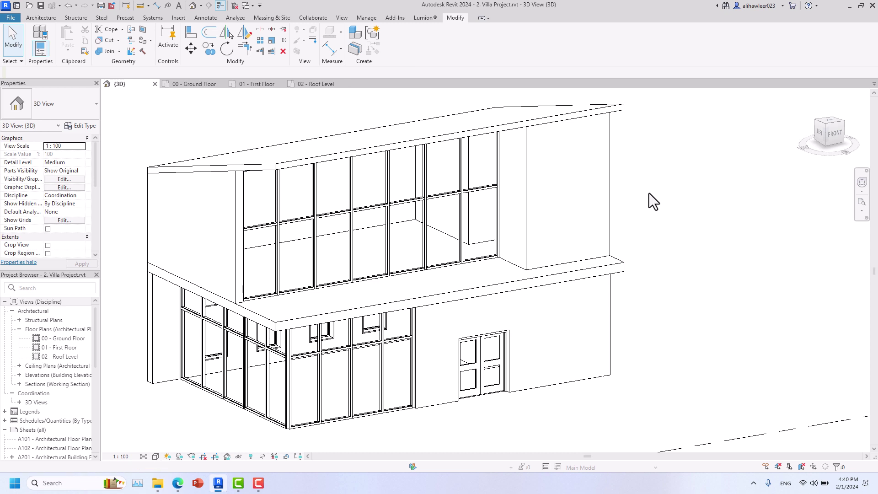
{"action": "key", "text": "a"}
{"action": "key", "text": "l"}
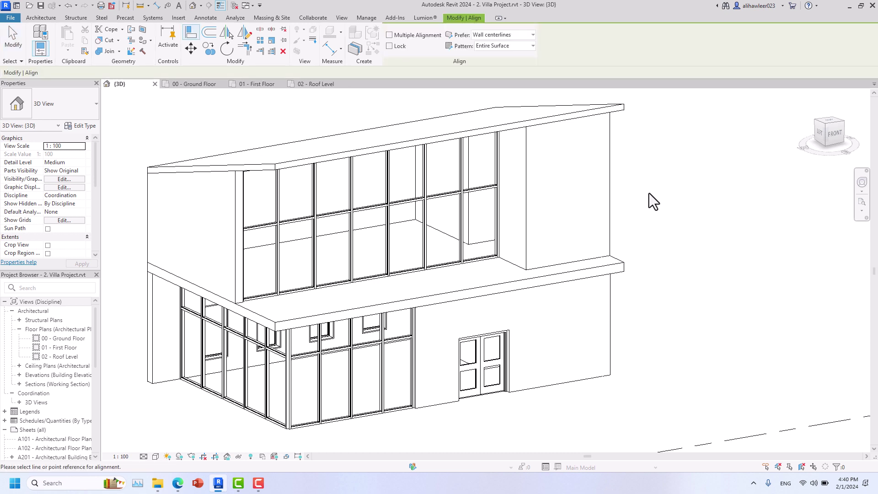
{"action": "left_click", "coordinate": [618, 274]}
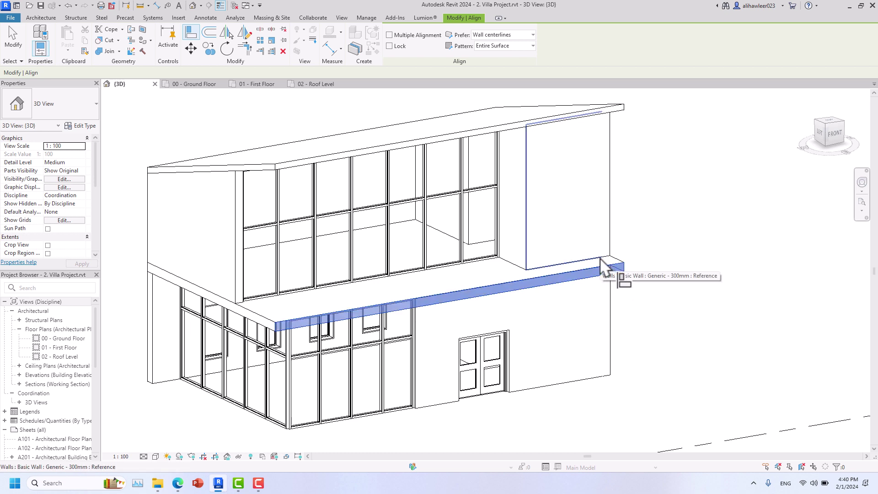
{"action": "left_click", "coordinate": [601, 259]}
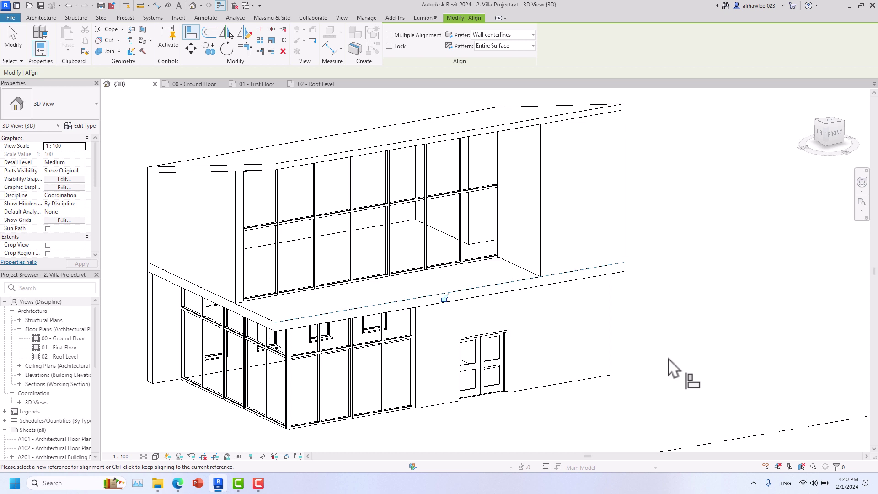
{"action": "left_click", "coordinate": [583, 272]}
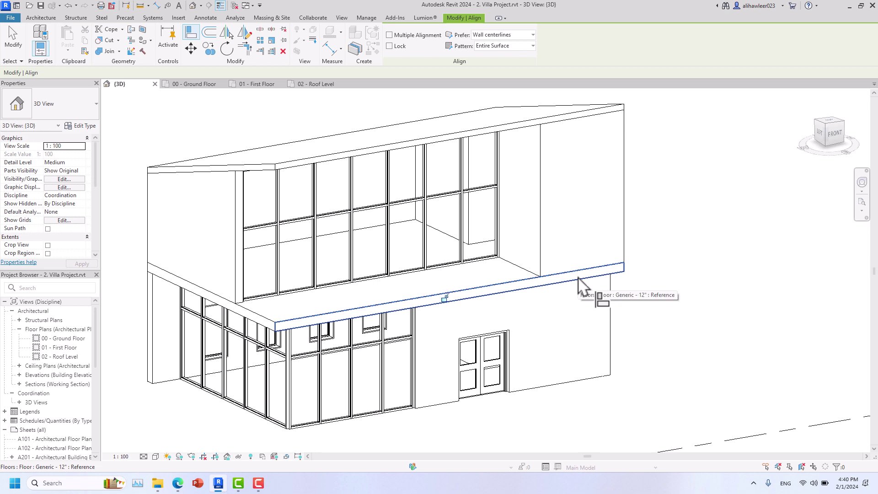
{"action": "middle_click_drag", "start_coordinate": [637, 308], "coordinate": [695, 286]}
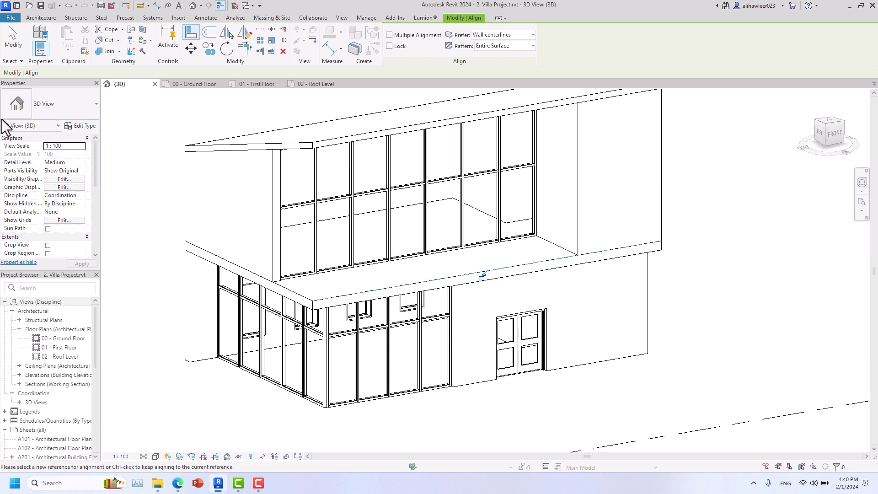
{"action": "left_click", "coordinate": [12, 35]}
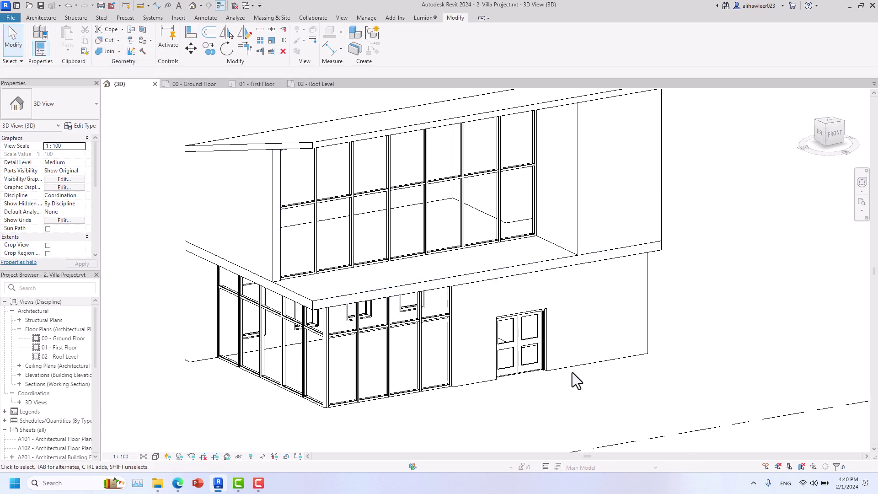
- Edit the first-floor slab's boundary again, continuing the sketch in the 01 - First Floor plan
{"action": "mouse_move", "coordinate": [527, 400]}
{"action": "middle_mouse_down"}
{"action": "mouse_move", "coordinate": [529, 407]}
{"action": "mouse_move", "coordinate": [516, 334]}
{"action": "middle_mouse_up"}
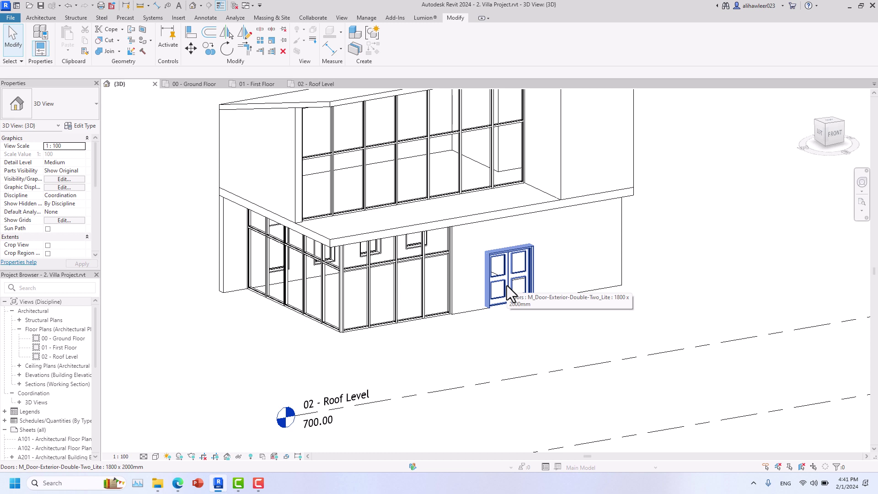
{"action": "left_click", "coordinate": [533, 209]}
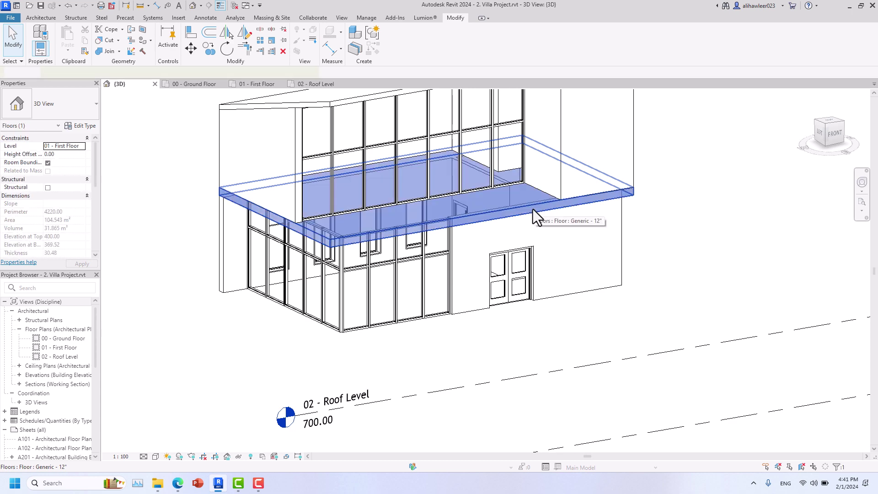
{"action": "middle_click_drag", "start_coordinate": [556, 330], "coordinate": [397, 374], "text": "shift"}
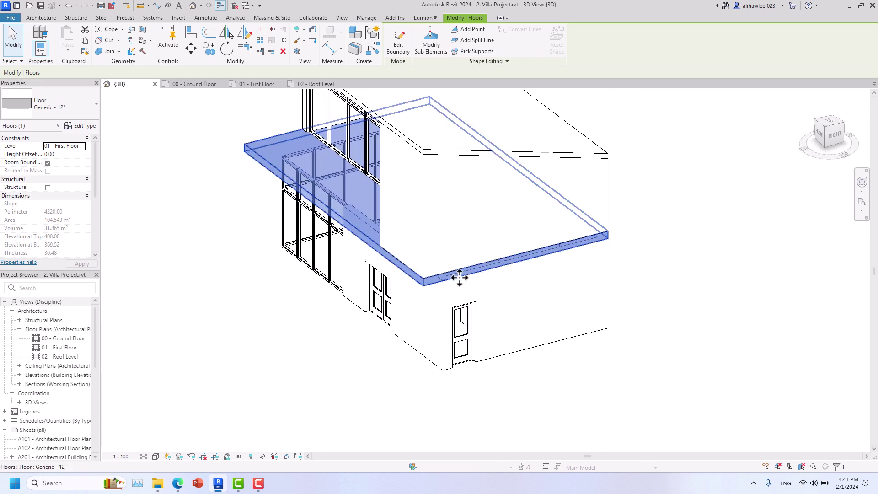
{"action": "left_click", "coordinate": [402, 28]}
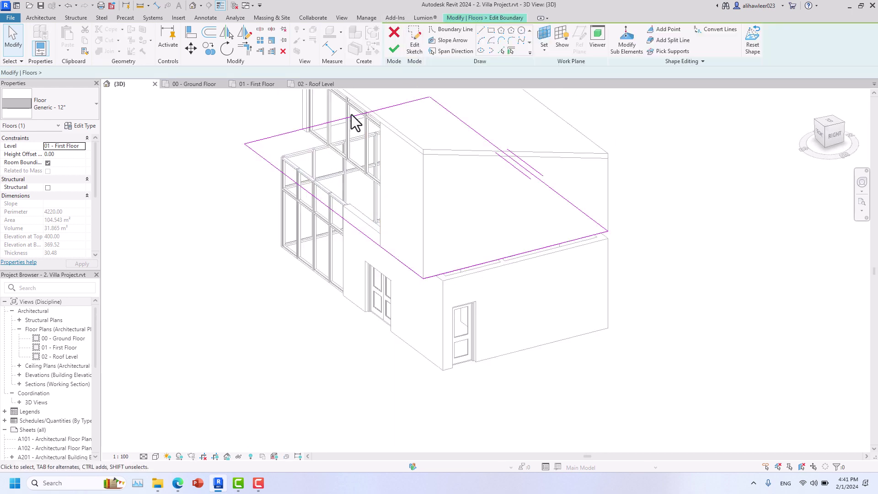
{"action": "left_click", "coordinate": [238, 85]}
- Move the slab's right-hand boundary line outward and set its distance from the side wall's outer face to 50
{"action": "left_click", "coordinate": [709, 283]}
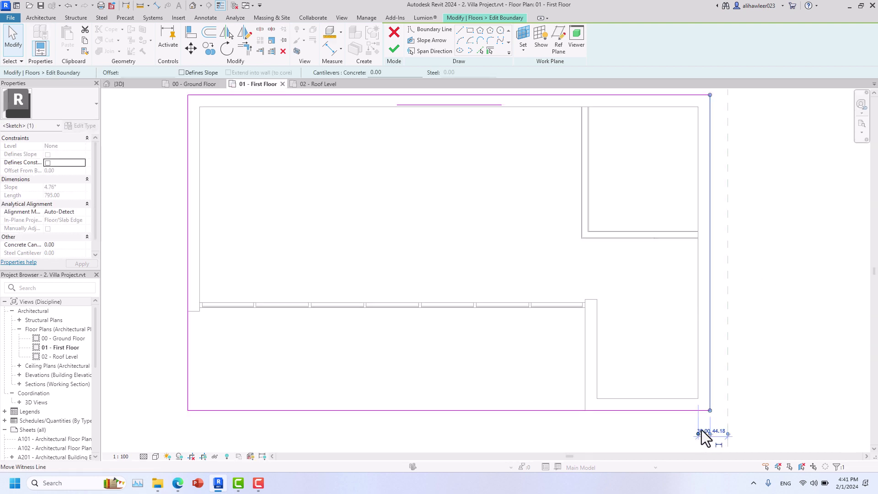
{"action": "middle_click_drag", "start_coordinate": [688, 418], "coordinate": [671, 399]}
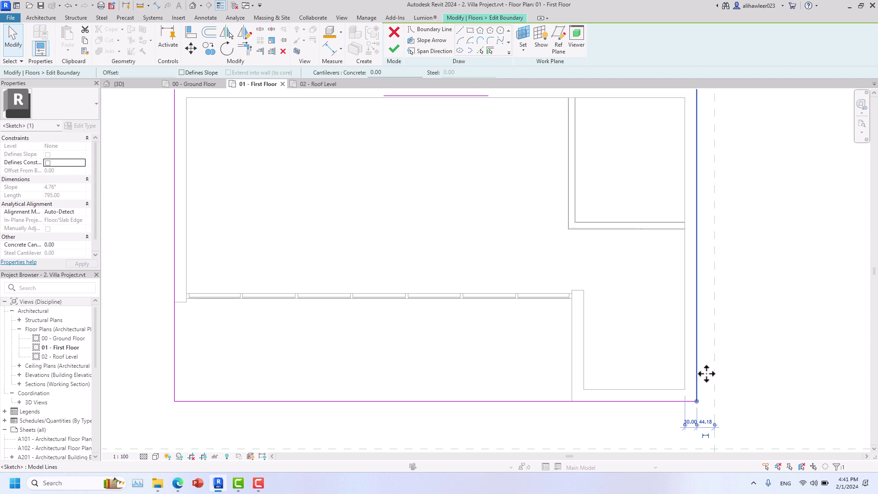
{"action": "left_click_drag", "start_coordinate": [707, 374], "coordinate": [715, 374]}
{"action": "middle_click_drag", "start_coordinate": [794, 317], "coordinate": [736, 304]}
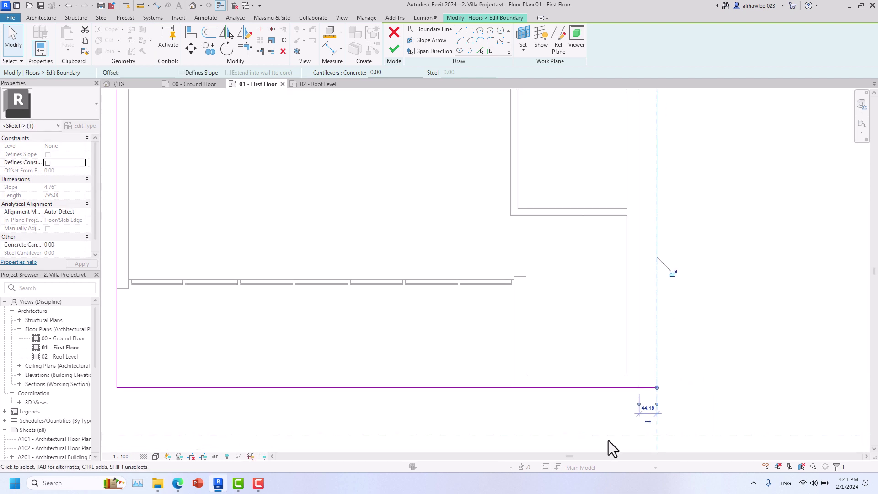
{"action": "left_click", "coordinate": [648, 408]}
{"action": "type", "text": "5"}
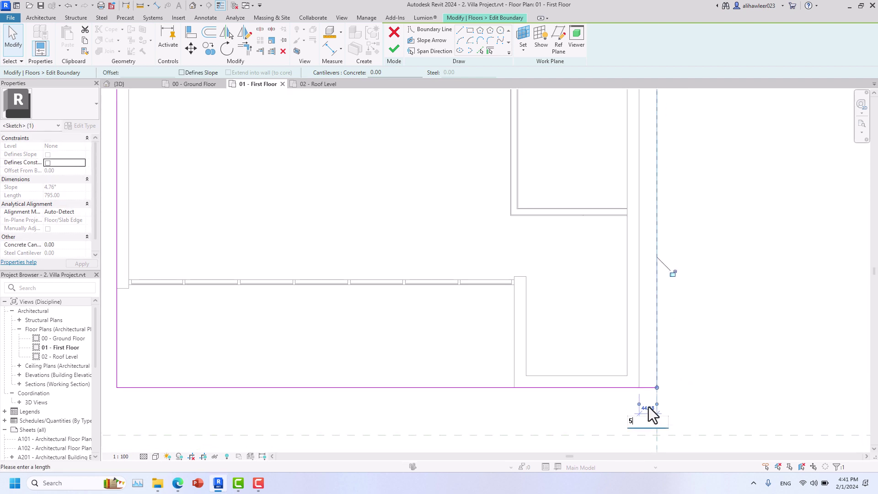
{"action": "type", "text": "0"}
{"action": "key", "text": "Return"}
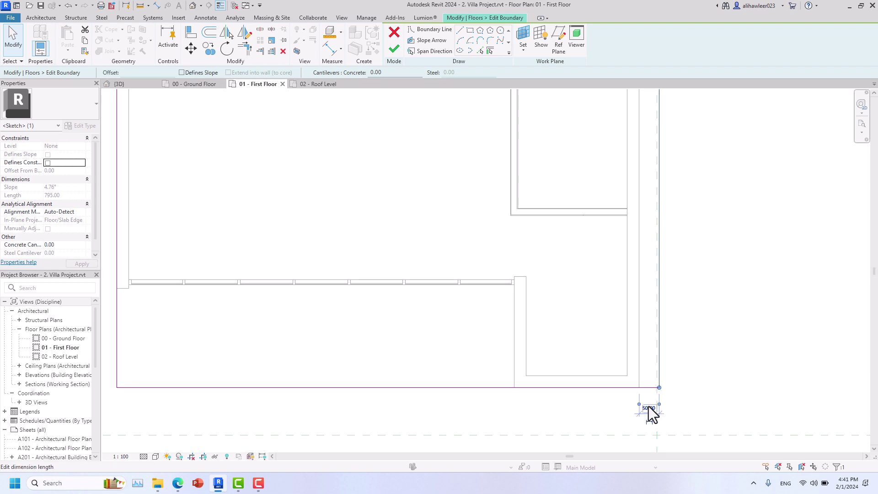
- Finish the widened slab boundary, attach the walls below to its underside, and return to the 3D view
{"action": "left_click", "coordinate": [389, 48]}
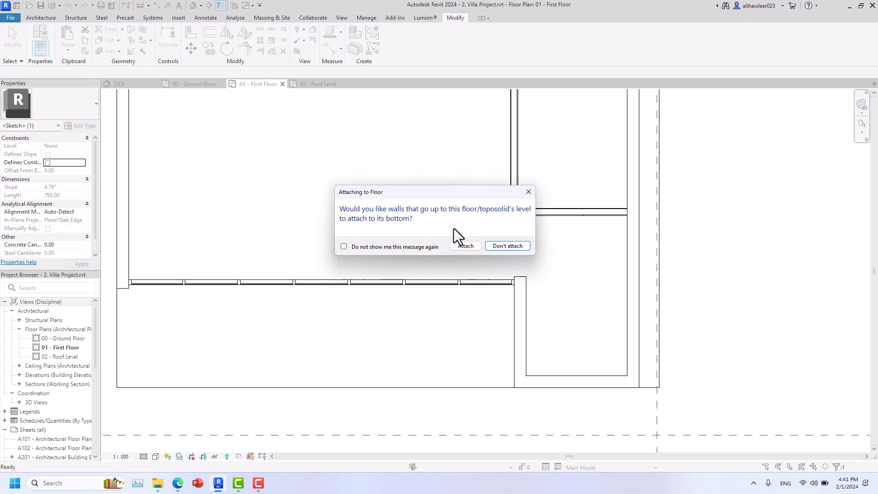
{"action": "left_click", "coordinate": [465, 246]}
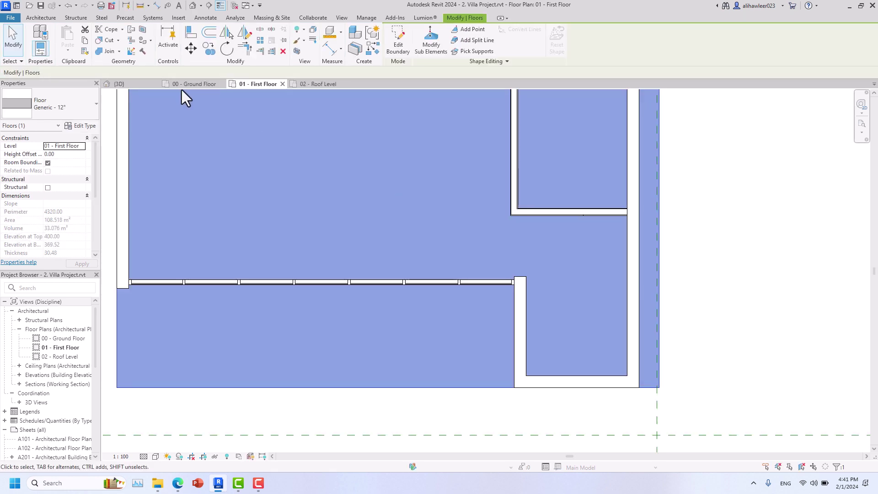
{"action": "left_click", "coordinate": [120, 83]}
- Align the exterior face of the first-floor side wall, above the single side door, with the slab's side edge
{"action": "middle_click_drag", "start_coordinate": [534, 290], "coordinate": [642, 325], "text": "shift"}
{"action": "left_click", "coordinate": [636, 334]}
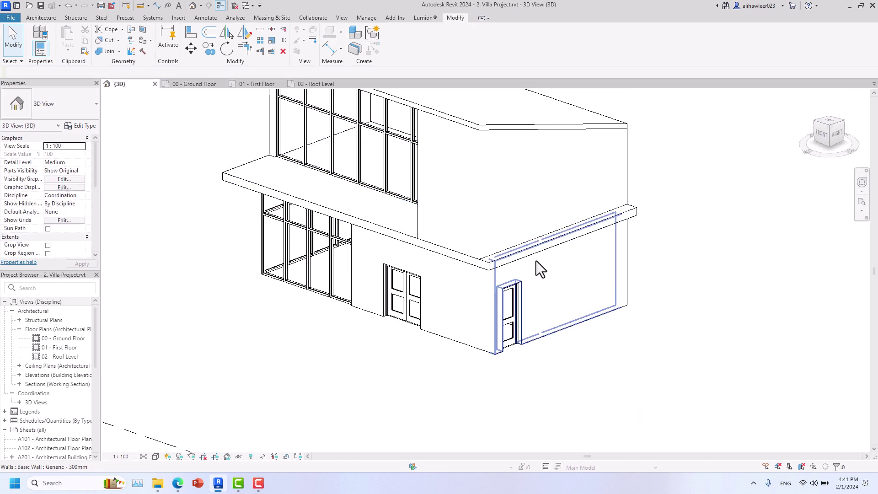
{"action": "key", "text": "a"}
{"action": "key", "text": "l"}
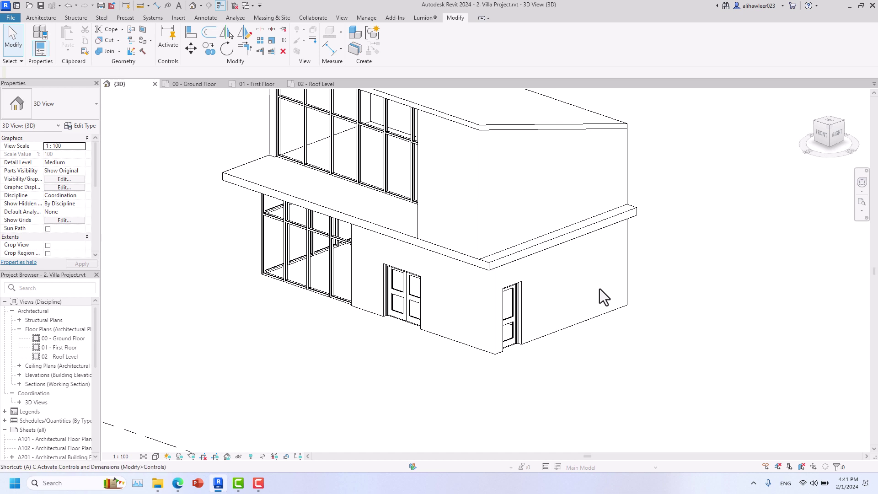
{"action": "left_click", "coordinate": [557, 246]}
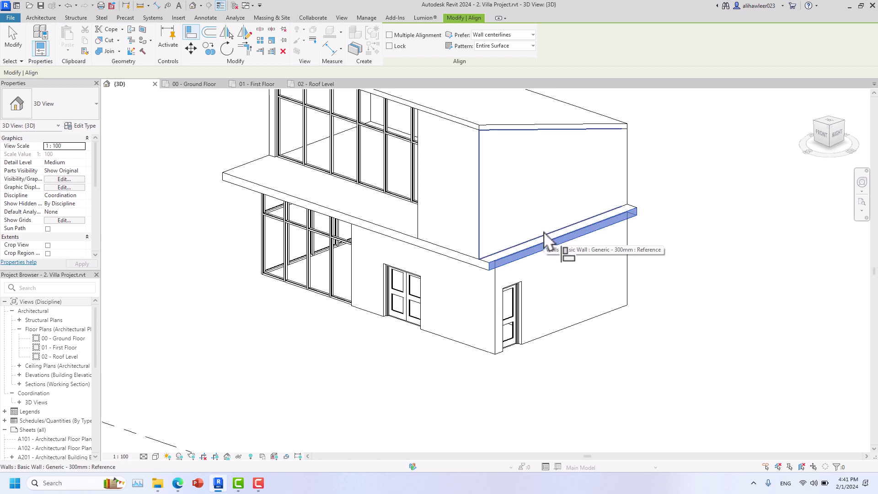
{"action": "left_click", "coordinate": [544, 234]}
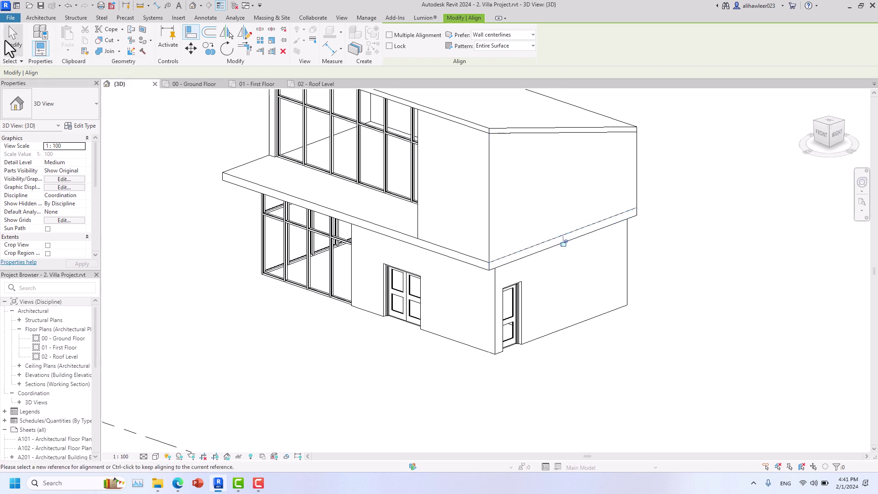
{"action": "left_click", "coordinate": [6, 42]}
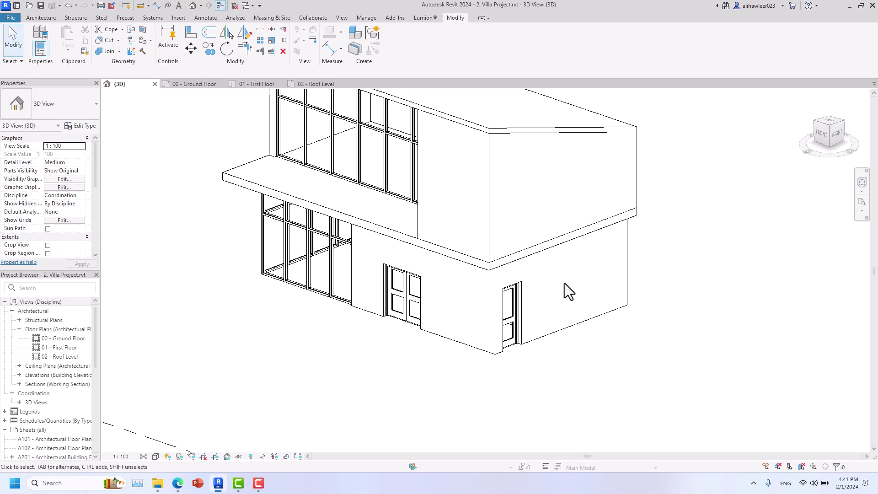
- Examine the aligned first-floor walls and the slab overhang from several sides of the villa in 3D
{"action": "scroll", "coordinate": [620, 298], "scroll_direction": "down", "scroll_amount": 3}
{"action": "middle_click_drag", "start_coordinate": [620, 298], "coordinate": [525, 277], "text": "shift"}
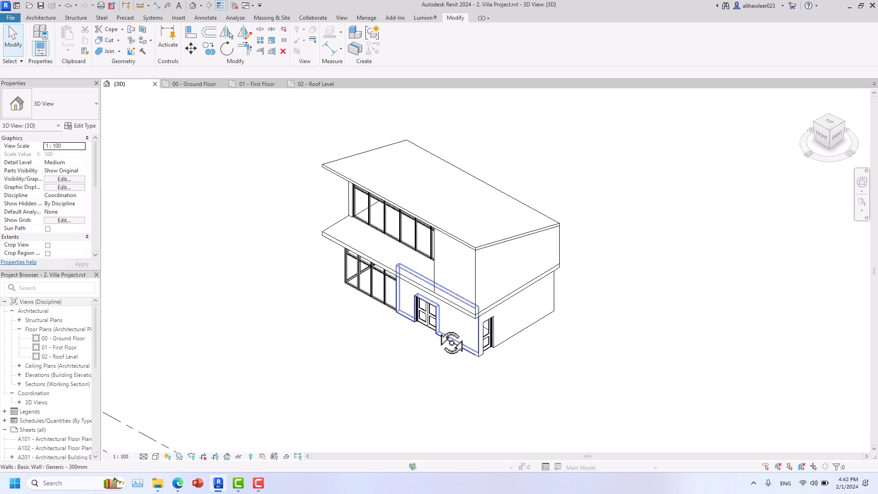
{"action": "middle_click_drag", "start_coordinate": [452, 342], "coordinate": [490, 294], "text": "shift"}
{"action": "scroll", "coordinate": [540, 311], "scroll_direction": "up", "scroll_amount": 5}
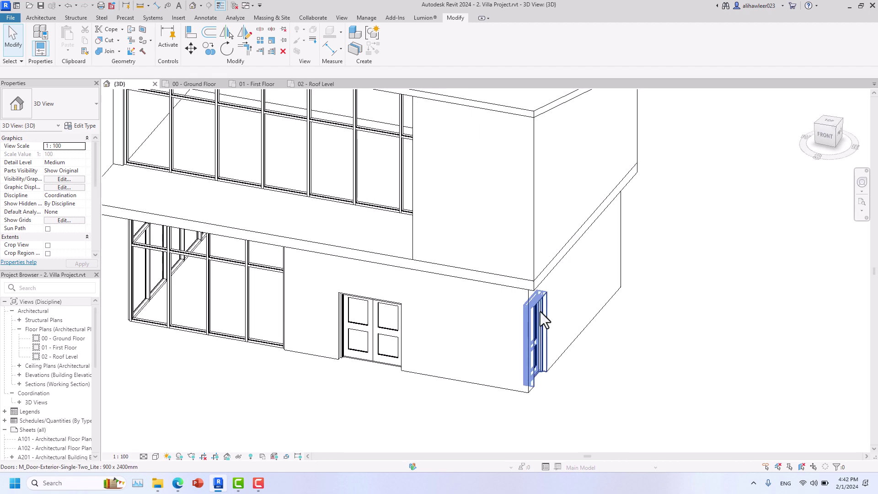
{"action": "middle_click_drag", "start_coordinate": [526, 328], "coordinate": [602, 341], "text": "shift"}
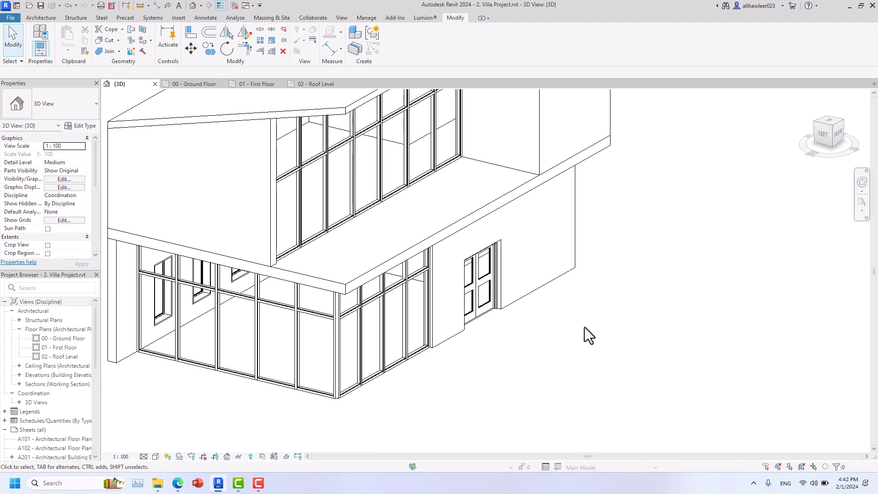
{"action": "scroll", "coordinate": [585, 328], "scroll_direction": "down", "scroll_amount": 2}
{"action": "scroll", "coordinate": [574, 303], "scroll_direction": "down", "scroll_amount": 2}
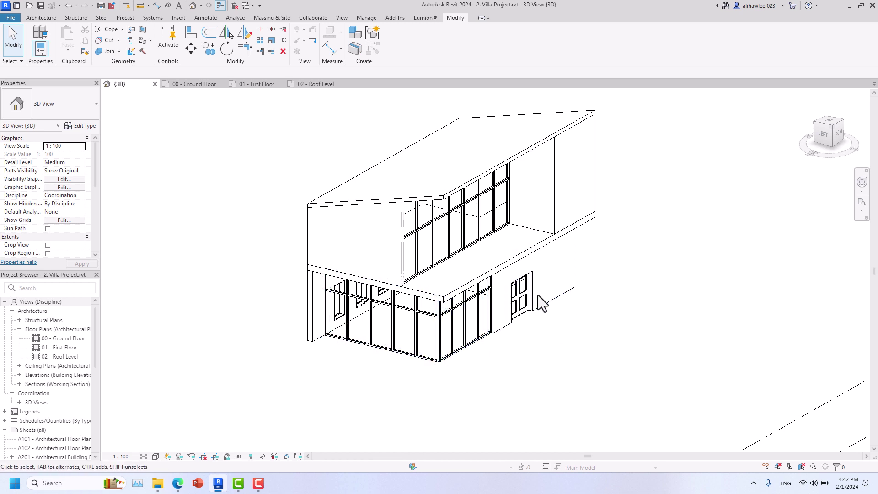
- Turn off the underlay in the 00 - Ground Floor plan by setting its base level to None and applying it
{"action": "left_click", "coordinate": [200, 85]}
{"action": "scroll", "coordinate": [80, 234], "scroll_direction": "down", "scroll_amount": 2}
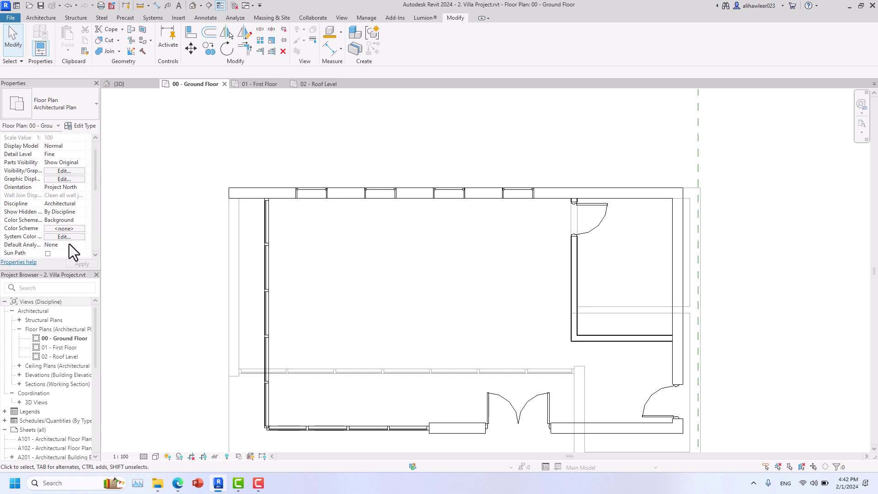
{"action": "scroll", "coordinate": [70, 243], "scroll_direction": "down", "scroll_amount": 2}
{"action": "left_click", "coordinate": [78, 221]}
{"action": "left_click", "coordinate": [61, 229]}
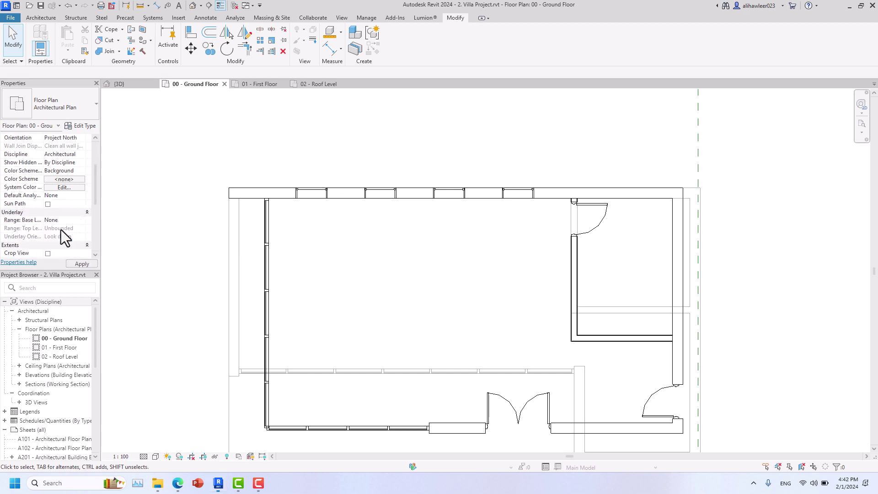
{"action": "left_click", "coordinate": [80, 264]}
{"action": "scroll", "coordinate": [196, 248], "scroll_direction": "down", "scroll_amount": 2}
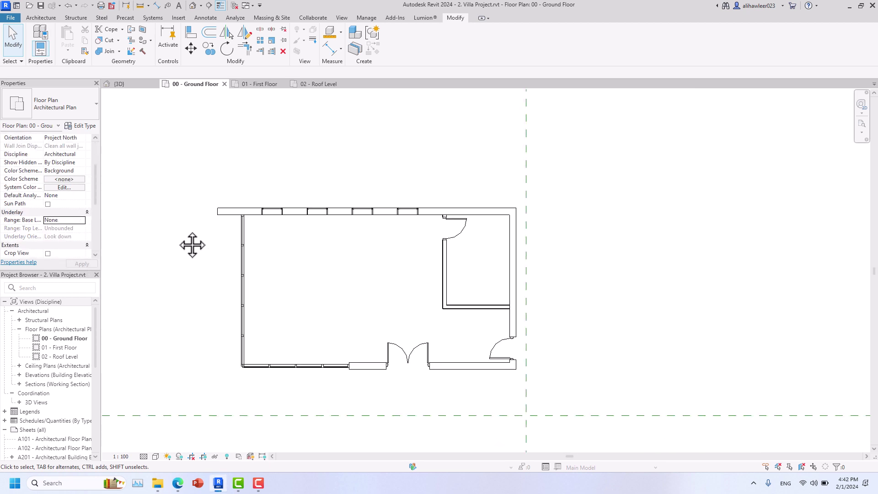
{"action": "middle_click_drag", "start_coordinate": [192, 243], "coordinate": [181, 228]}
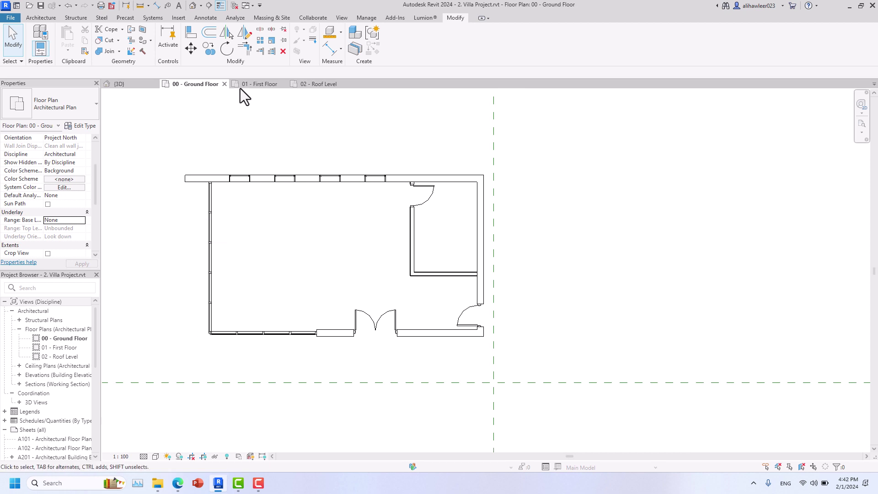
- Open the 01 - First Floor plan and examine its complete wall and slab layout
{"action": "left_click", "coordinate": [256, 84]}
{"action": "scroll", "coordinate": [334, 248], "scroll_direction": "down", "scroll_amount": 3}
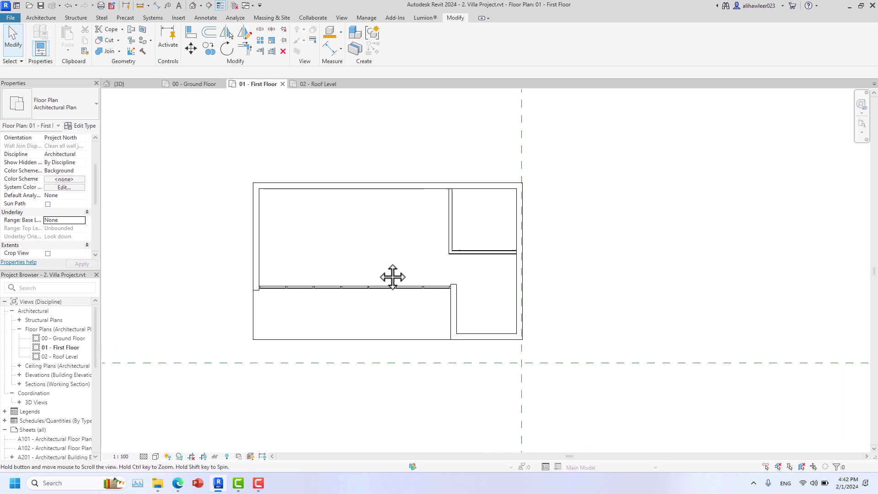
{"action": "middle_click_drag", "start_coordinate": [391, 275], "coordinate": [371, 270]}
{"action": "scroll", "coordinate": [371, 270], "scroll_direction": "up", "scroll_amount": 1}
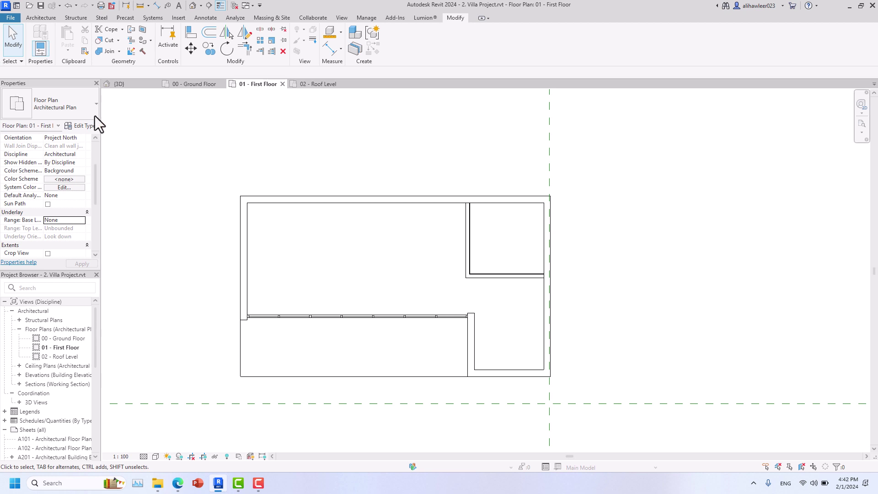
- Place an M_Door-Exterior-Single-Two_Lite 900 x 2400mm door in the small rear room's partition near the back wall, with its hinge side flipped
{"action": "key", "text": "d"}
{"action": "key", "text": "r"}
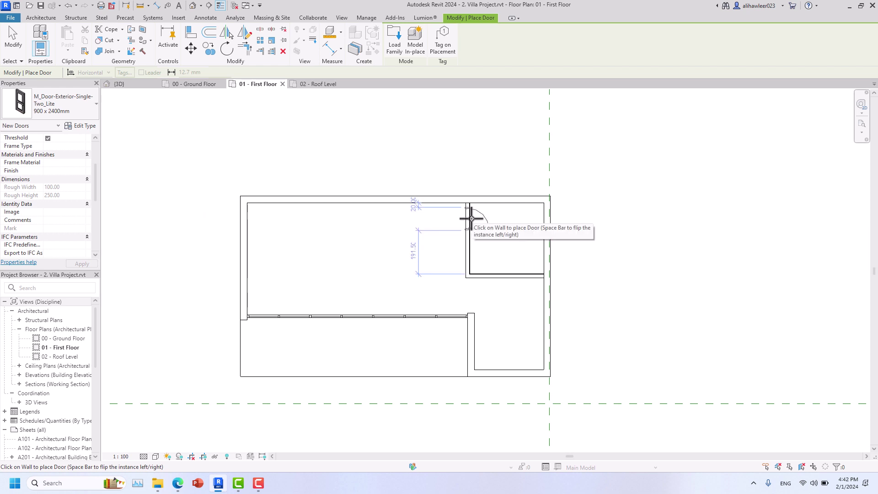
{"action": "key", "text": "space"}
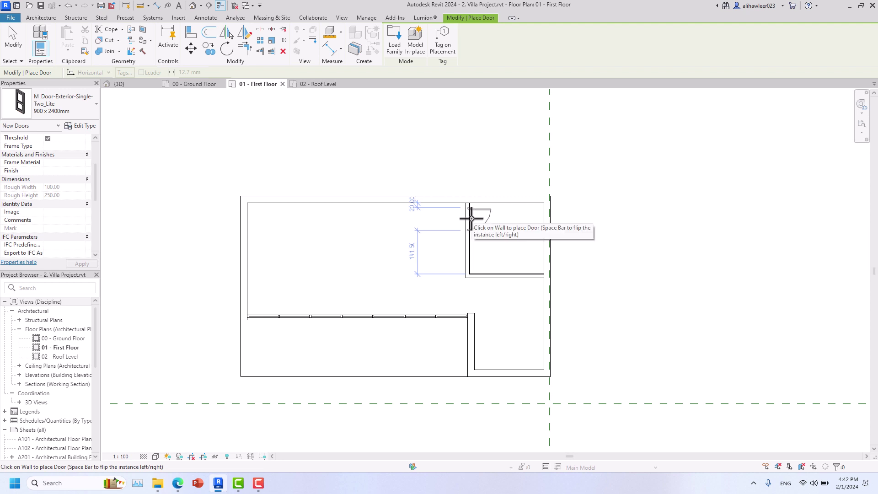
{"action": "left_click", "coordinate": [471, 218]}
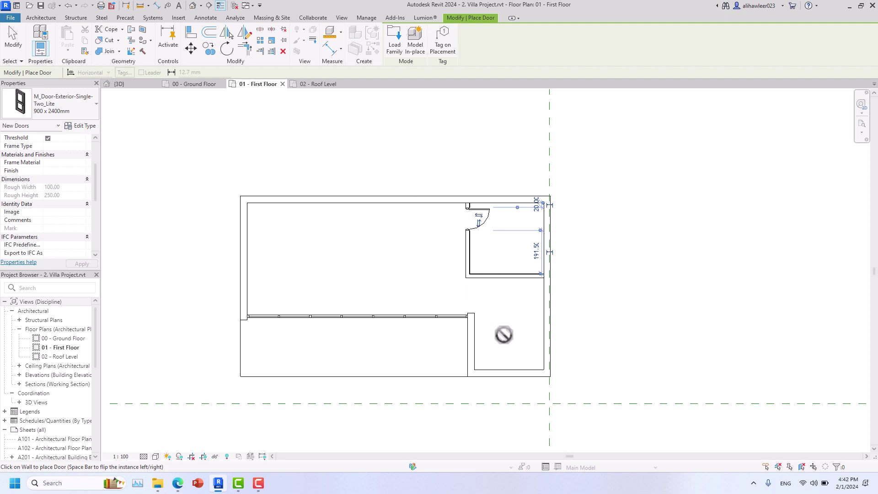
{"action": "left_click", "coordinate": [23, 42]}
- Shorten the new door's offset from the rear exterior wall, leaving 196.50 between the door and the room's other partition
{"action": "scroll", "coordinate": [457, 230], "scroll_direction": "up", "scroll_amount": 3}
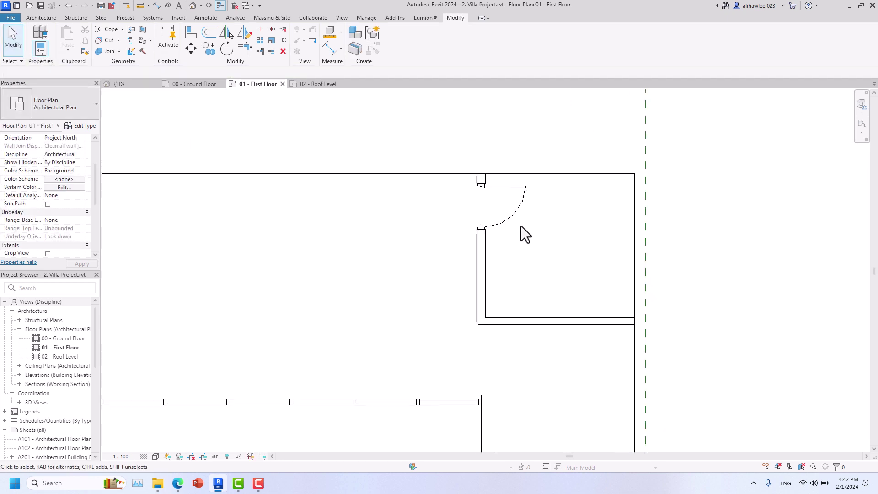
{"action": "left_click", "coordinate": [526, 200]}
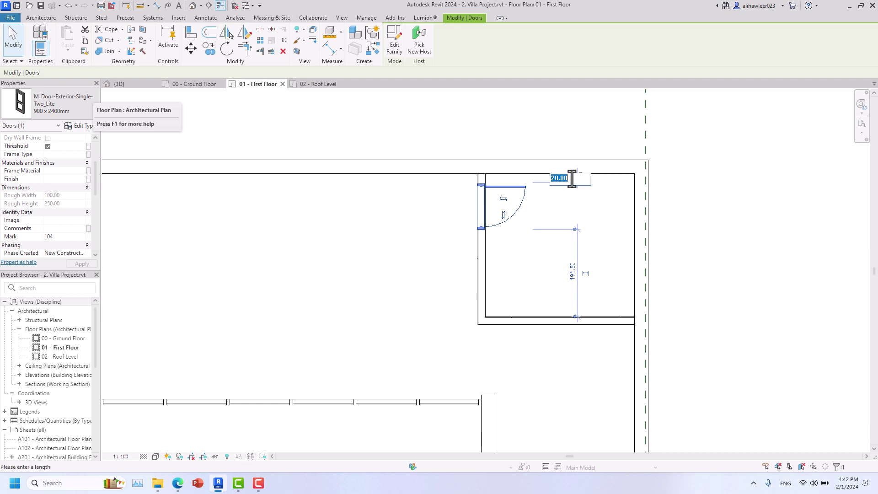
{"action": "key", "text": "Return"}
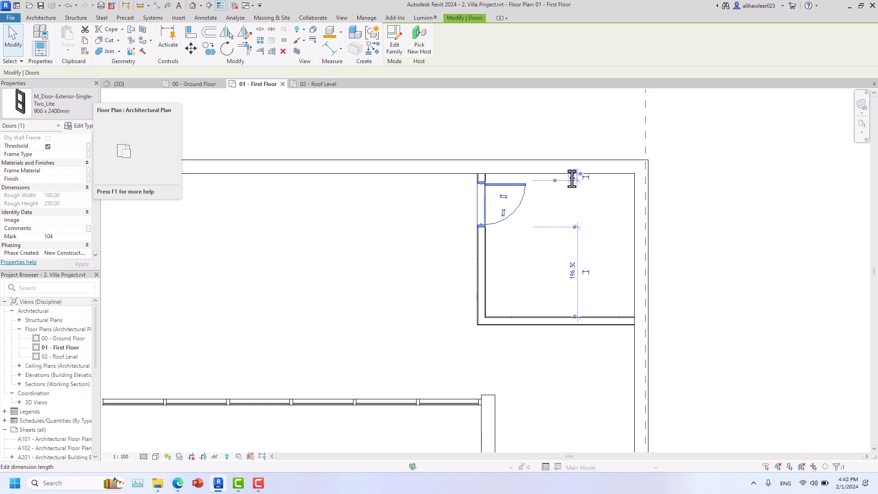
{"action": "left_click", "coordinate": [406, 241]}
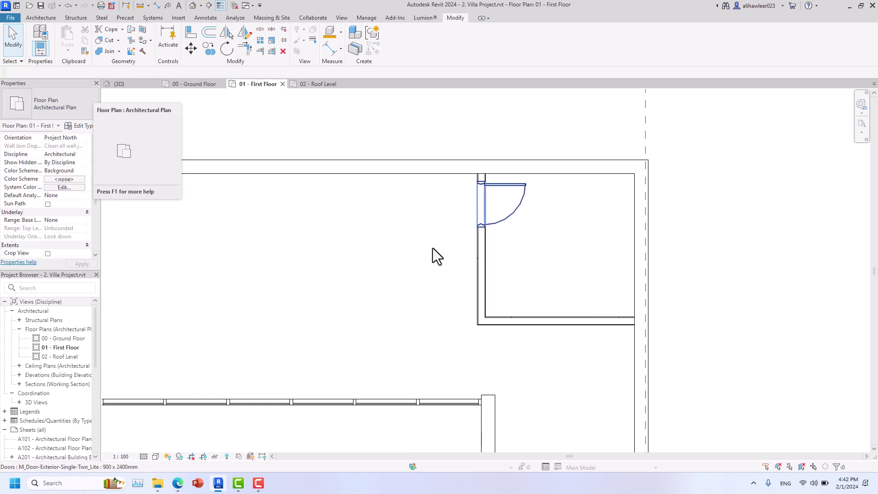
- Align the outer face of the partition containing the door with the outer face of the front room's projecting exterior wall
{"action": "scroll", "coordinate": [455, 258], "scroll_direction": "down", "scroll_amount": 2}
{"action": "middle_click_drag", "start_coordinate": [477, 269], "coordinate": [506, 257]}
{"action": "middle_click_drag", "start_coordinate": [558, 372], "coordinate": [596, 358]}
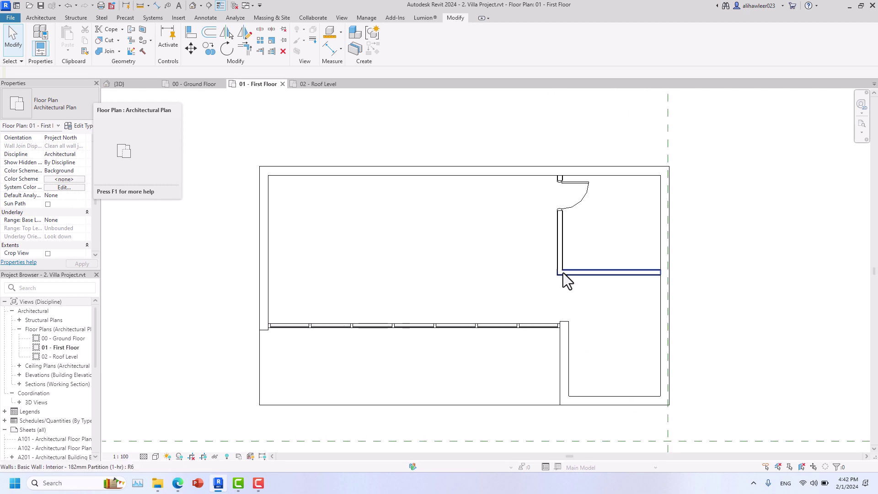
{"action": "scroll", "coordinate": [569, 339], "scroll_direction": "up", "scroll_amount": 2}
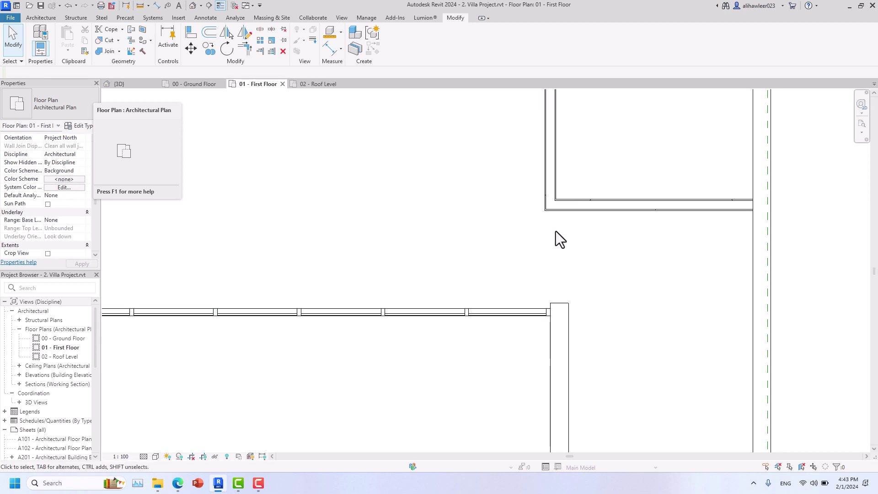
{"action": "key", "text": "a"}
{"action": "key", "text": "l"}
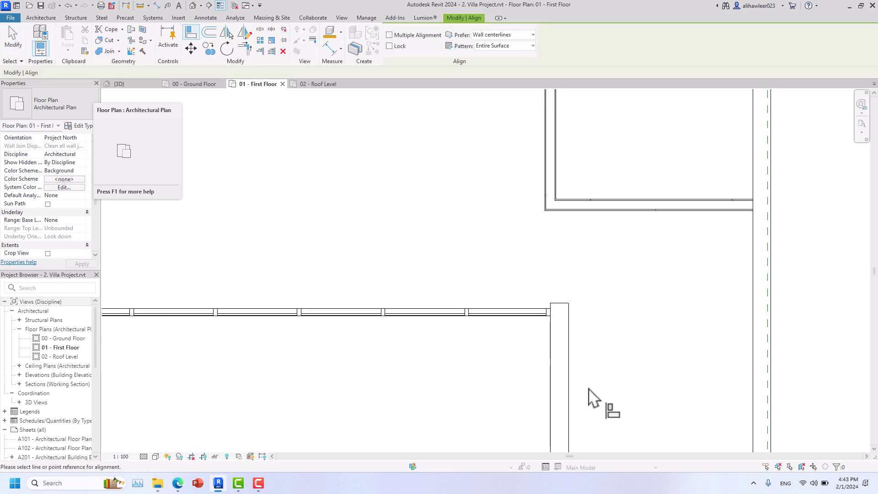
{"action": "left_click", "coordinate": [550, 386]}
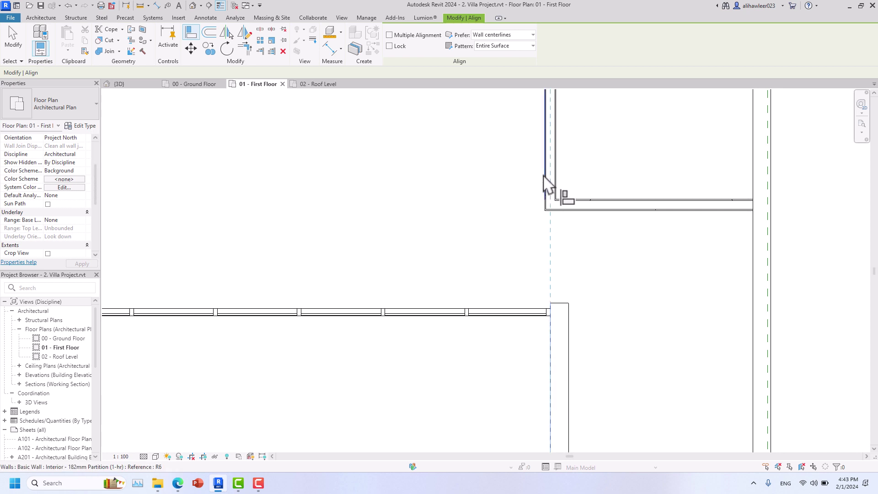
{"action": "scroll", "coordinate": [544, 338], "scroll_direction": "down", "scroll_amount": 3}
{"action": "middle_click_drag", "start_coordinate": [557, 308], "coordinate": [529, 286]}
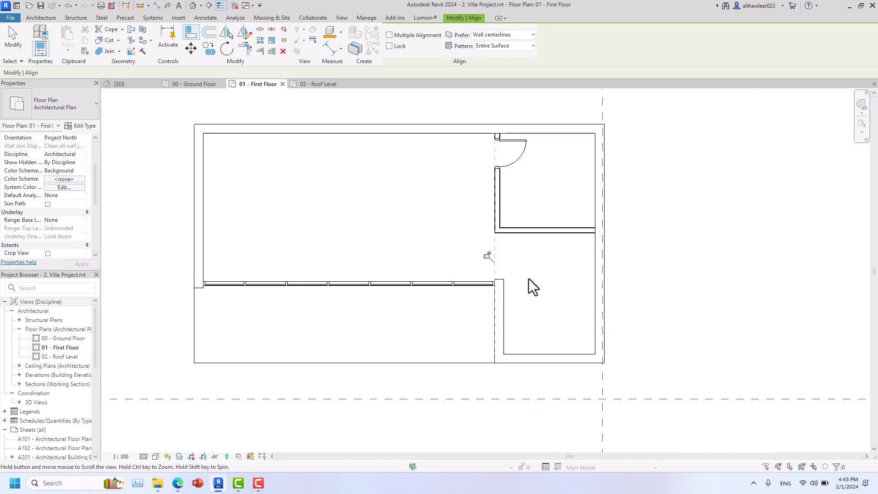
{"action": "left_click", "coordinate": [21, 34]}
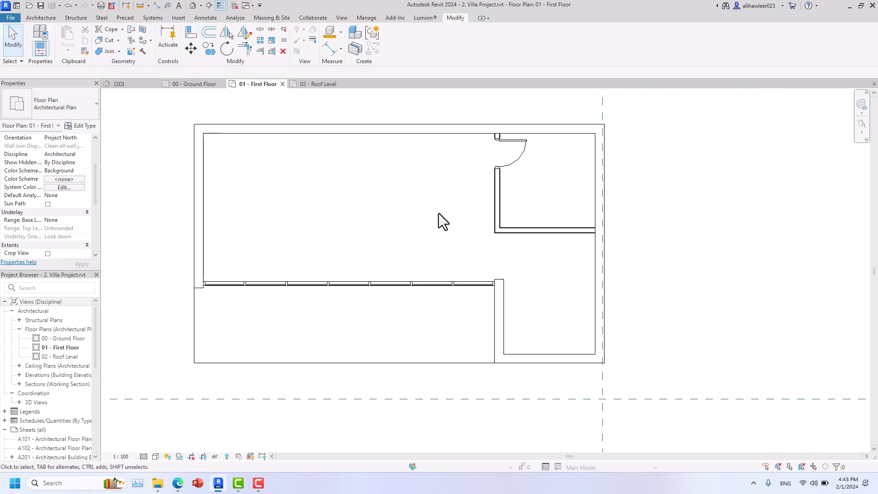
- Extend the aligned partition forward until its end meets the projecting exterior wall, enclosing the front room
{"action": "left_click", "coordinate": [497, 221]}
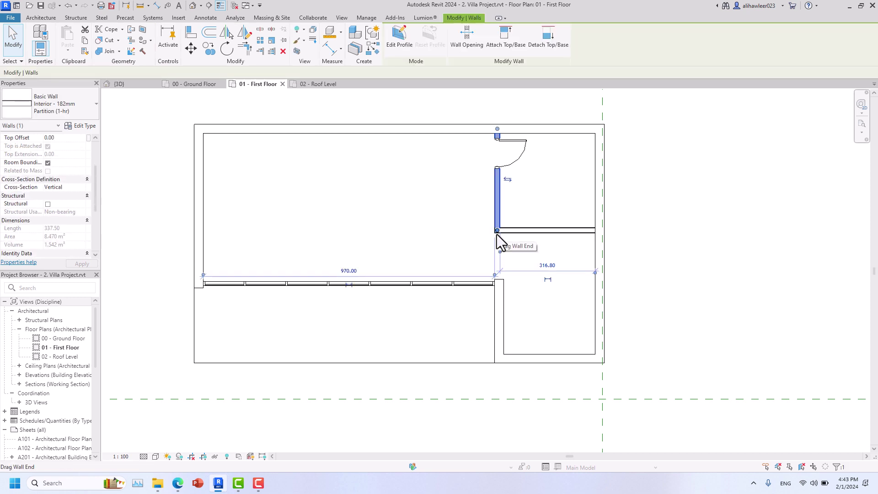
{"action": "left_click_drag", "start_coordinate": [497, 235], "coordinate": [500, 278]}
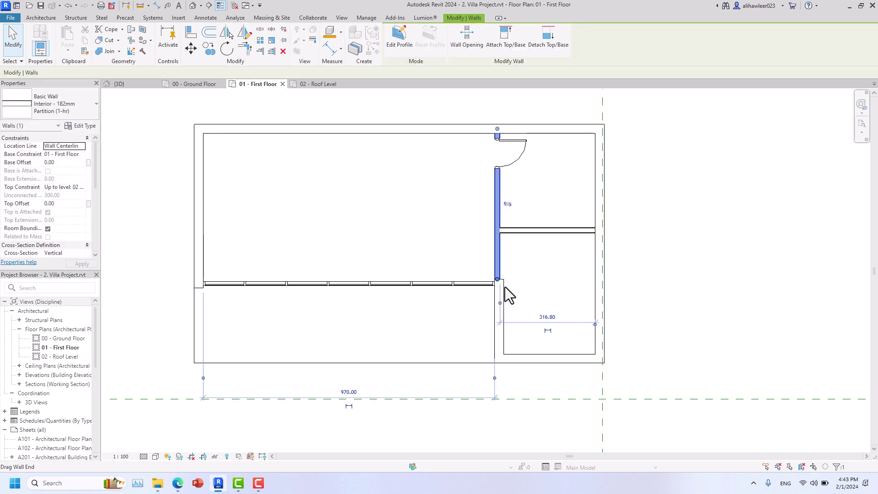
{"action": "left_click", "coordinate": [536, 284]}
{"action": "scroll", "coordinate": [517, 306], "scroll_direction": "up", "scroll_amount": 6}
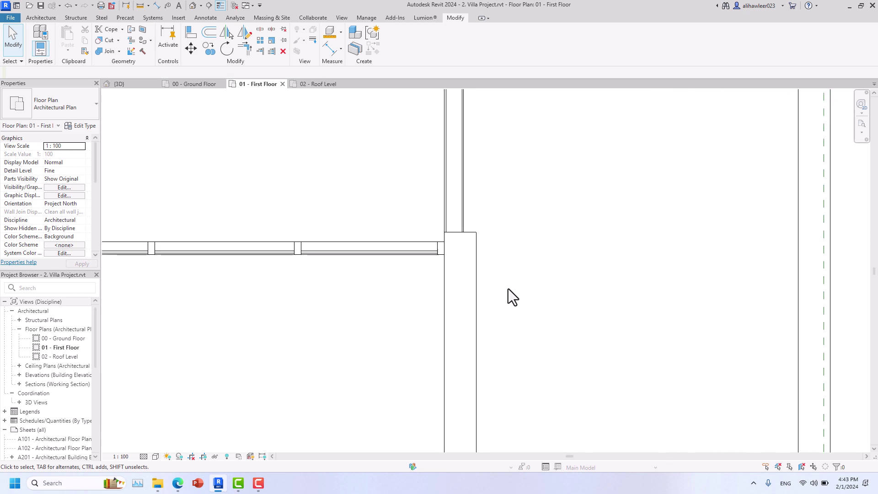
{"action": "scroll", "coordinate": [509, 289], "scroll_direction": "down", "scroll_amount": 6}
{"action": "middle_click_drag", "start_coordinate": [552, 293], "coordinate": [607, 357]}
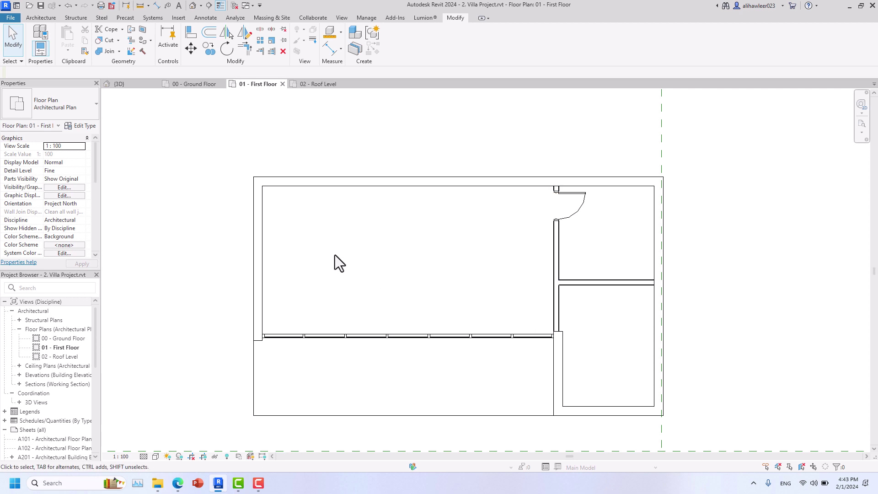
- Place an M_Instance-Window-Fixed 0915 x 1830mm window centred in the front room's front wall, 106.75 from each side wall
{"action": "middle_click_drag", "start_coordinate": [386, 266], "coordinate": [333, 251]}
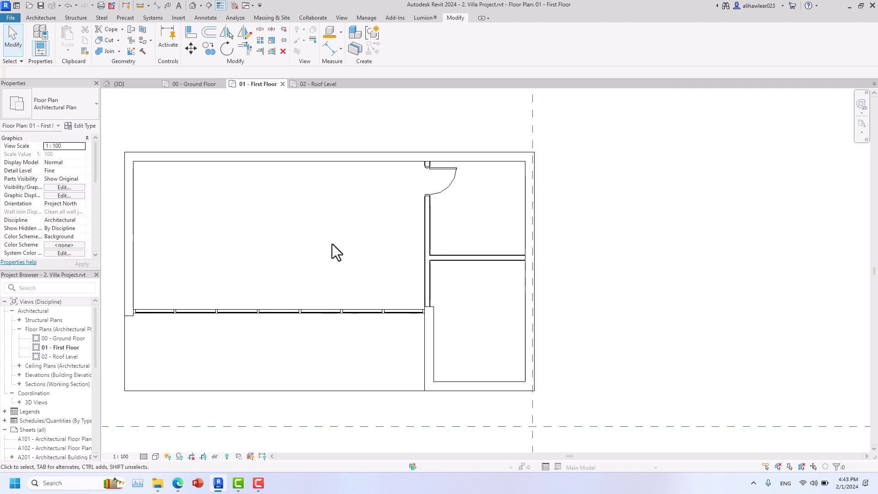
{"action": "key", "text": "w"}
{"action": "key", "text": "n"}
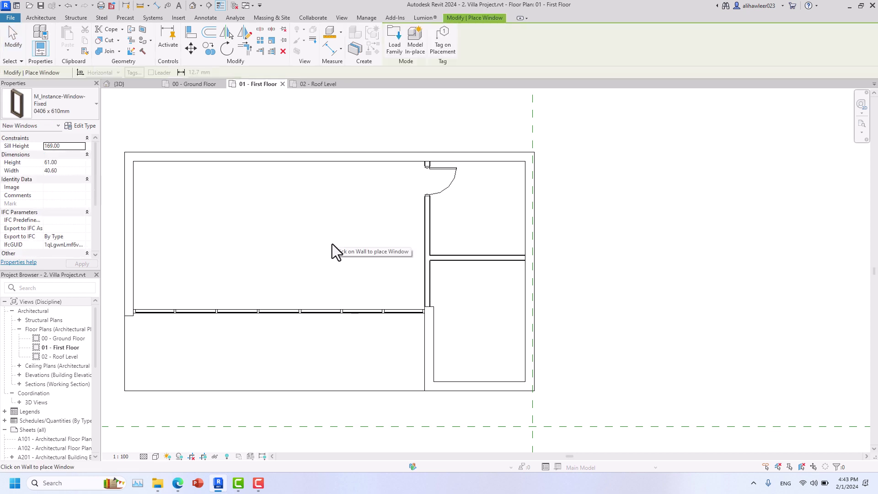
{"action": "left_click", "coordinate": [80, 118]}
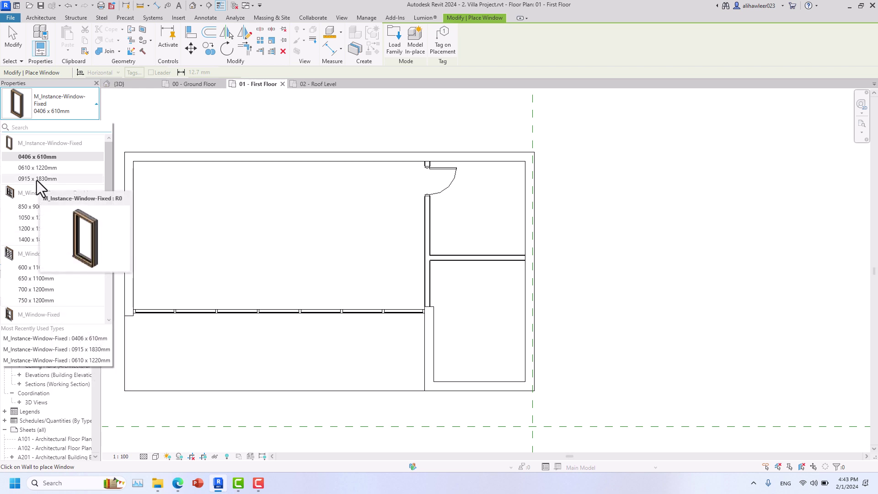
{"action": "left_click", "coordinate": [37, 179]}
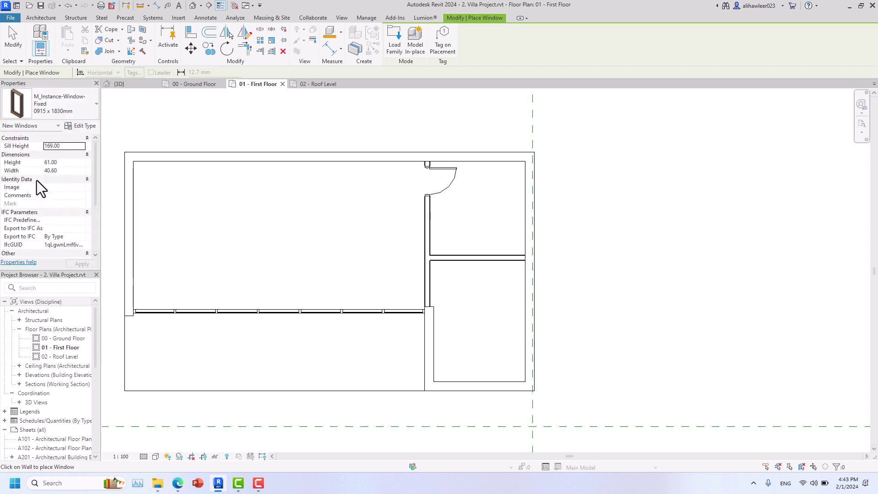
{"action": "left_click", "coordinate": [478, 389]}
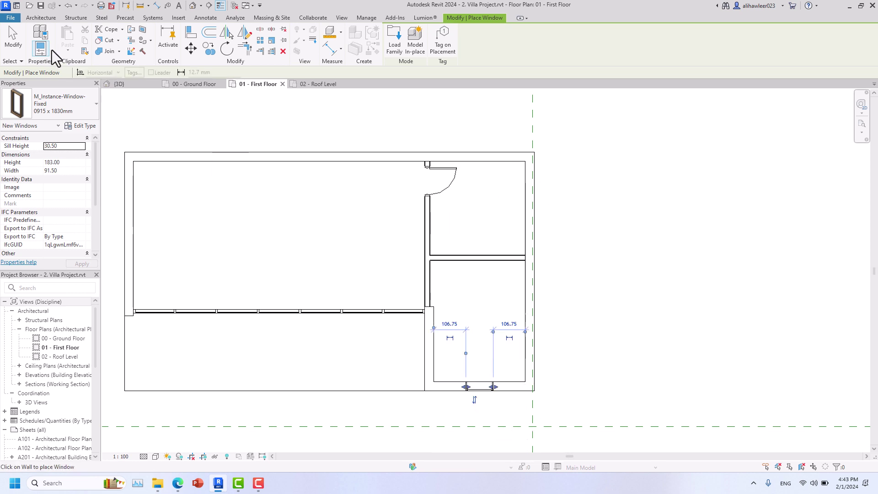
{"action": "left_click", "coordinate": [23, 45]}
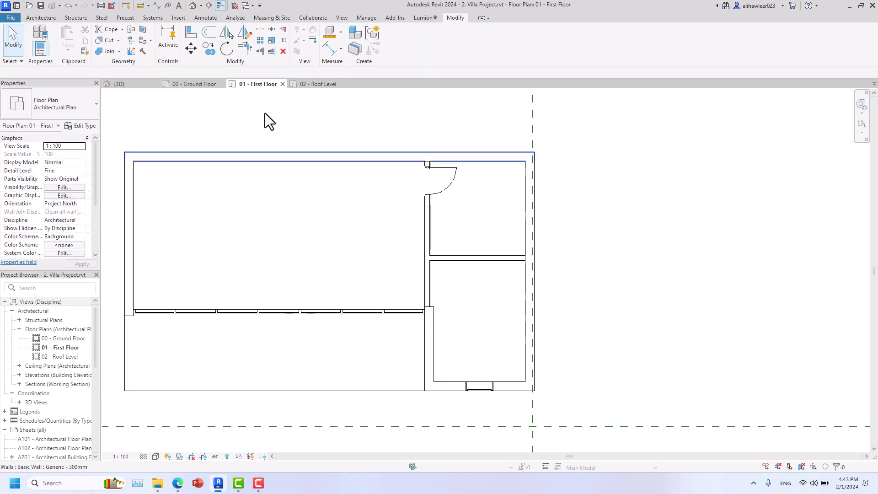
- Set the front room window's sill height to 100 in the 3D view and apply it
{"action": "left_click", "coordinate": [130, 85]}
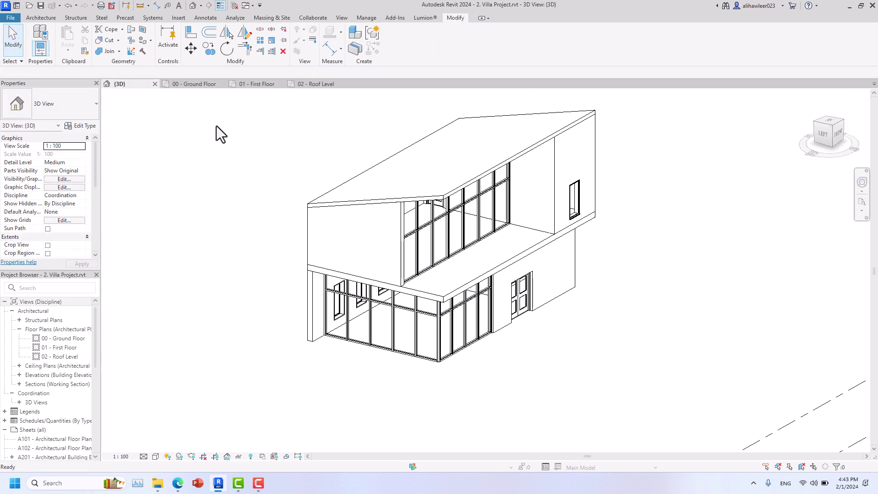
{"action": "left_click", "coordinate": [577, 198]}
{"action": "middle_click_drag", "start_coordinate": [631, 254], "coordinate": [615, 279], "text": "shift"}
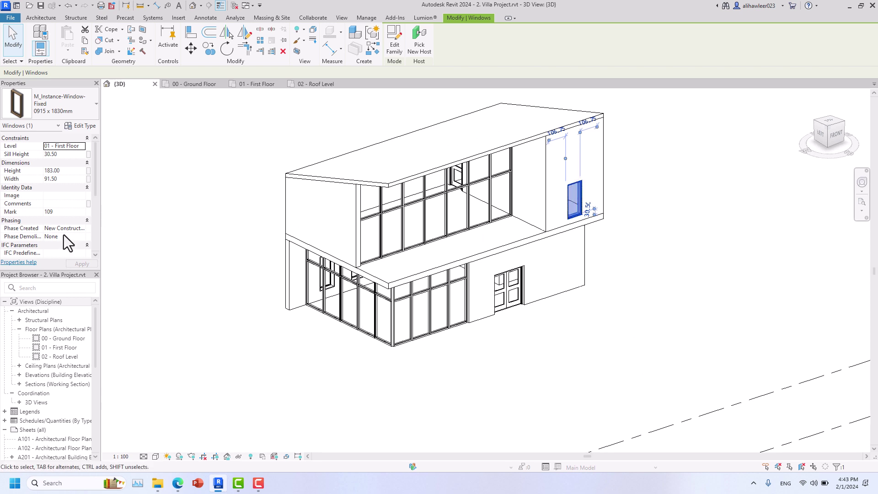
{"action": "scroll", "coordinate": [63, 234], "scroll_direction": "down", "scroll_amount": 5}
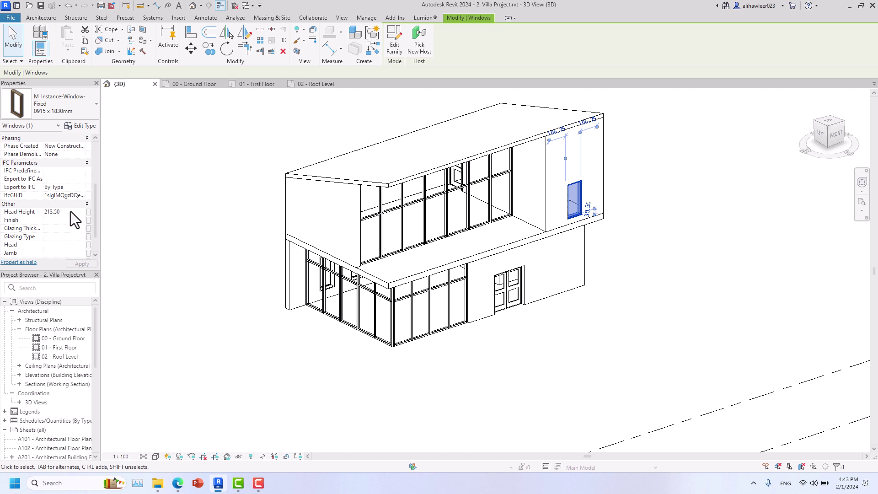
{"action": "scroll", "coordinate": [71, 210], "scroll_direction": "up", "scroll_amount": 5}
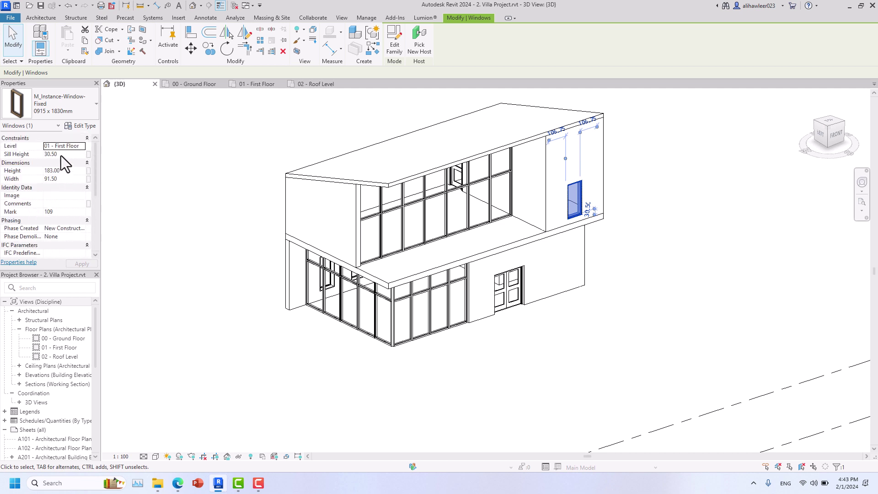
{"action": "left_click", "coordinate": [61, 155]}
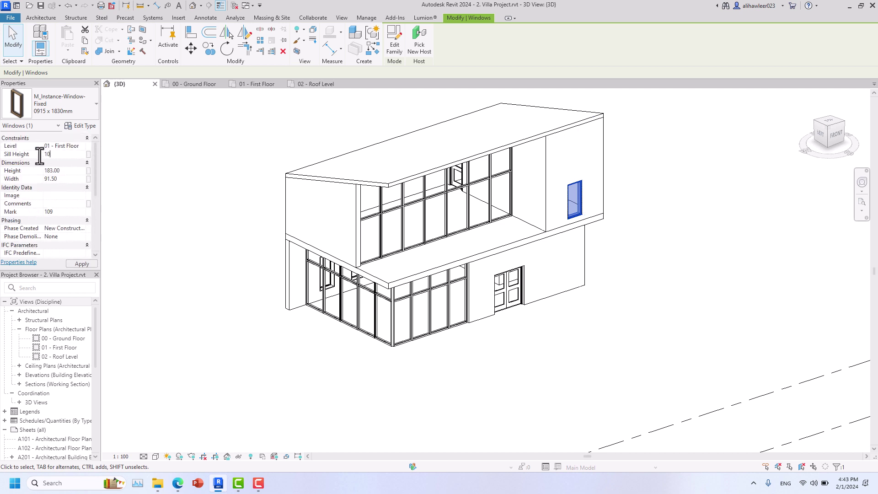
{"action": "left_click", "coordinate": [76, 263]}
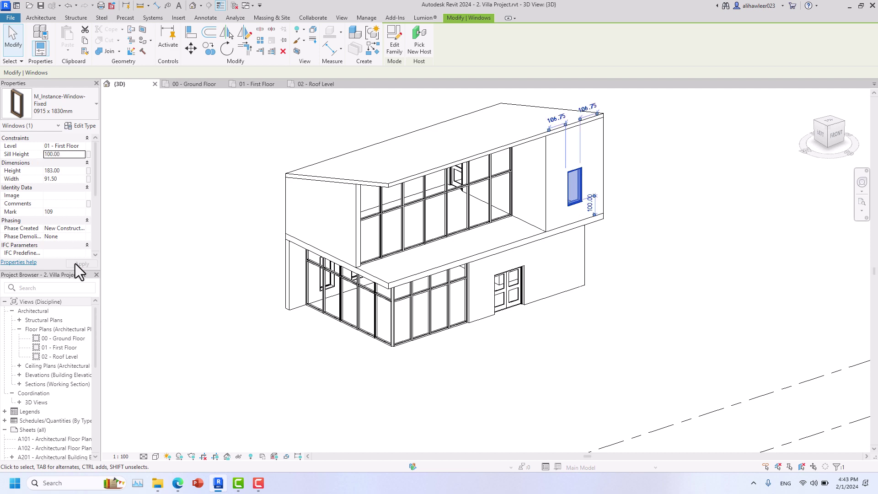
{"action": "left_click", "coordinate": [659, 276]}
{"action": "middle_click_drag", "start_coordinate": [665, 292], "coordinate": [658, 316], "text": "shift"}
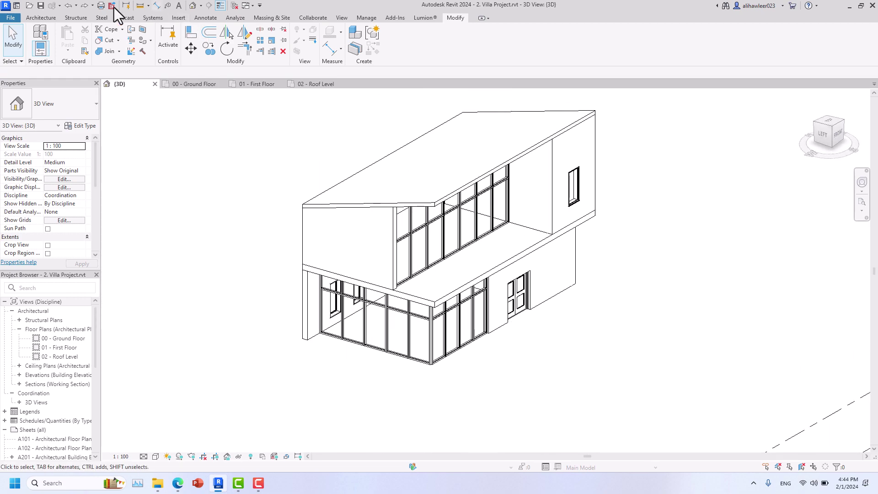
- Try to mirror a copy of the front room's window in the 01 - First Floor plan about a horizontal axis along the partition's front face
{"action": "left_click", "coordinate": [247, 83]}
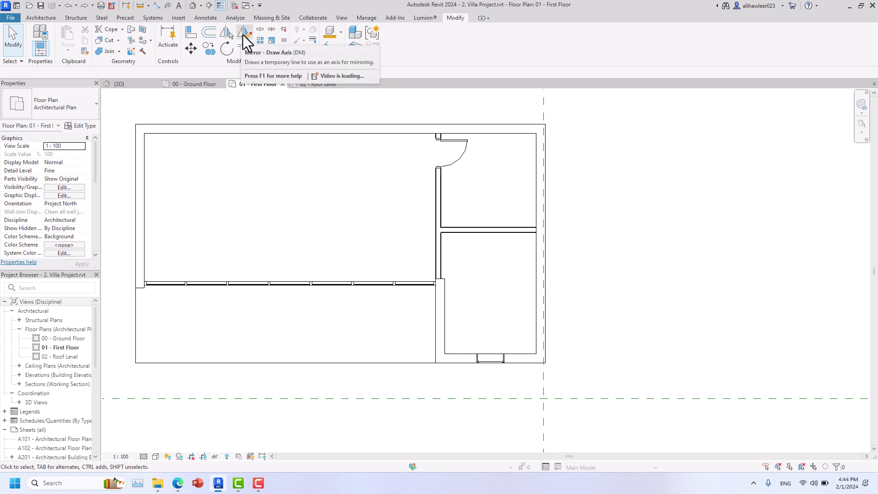
{"action": "left_click", "coordinate": [479, 361]}
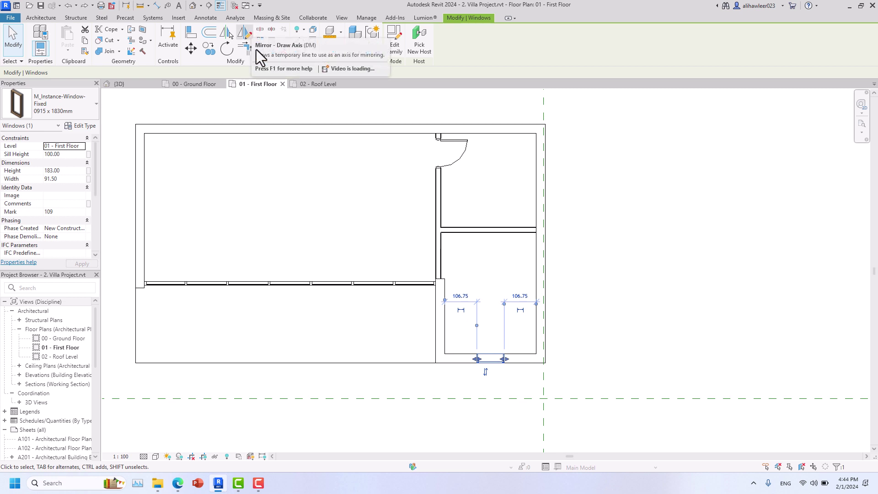
{"action": "key", "text": "d"}
{"action": "key", "text": "m"}
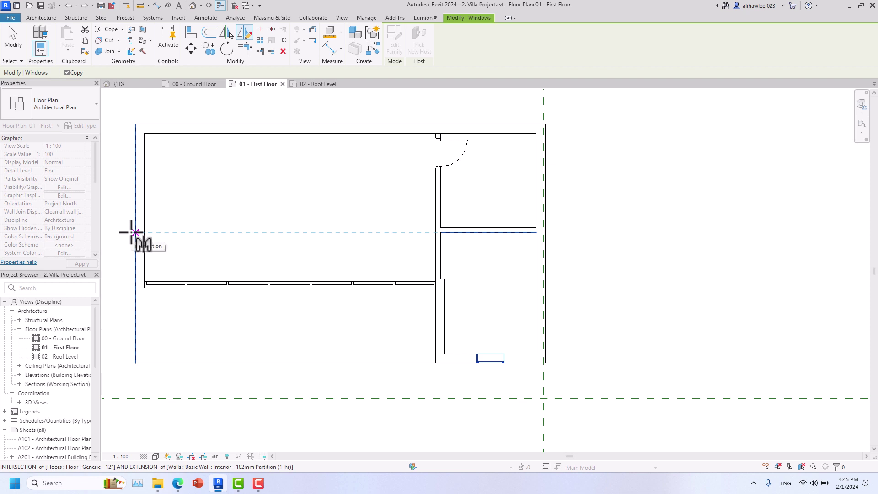
{"action": "left_click", "coordinate": [135, 232]}
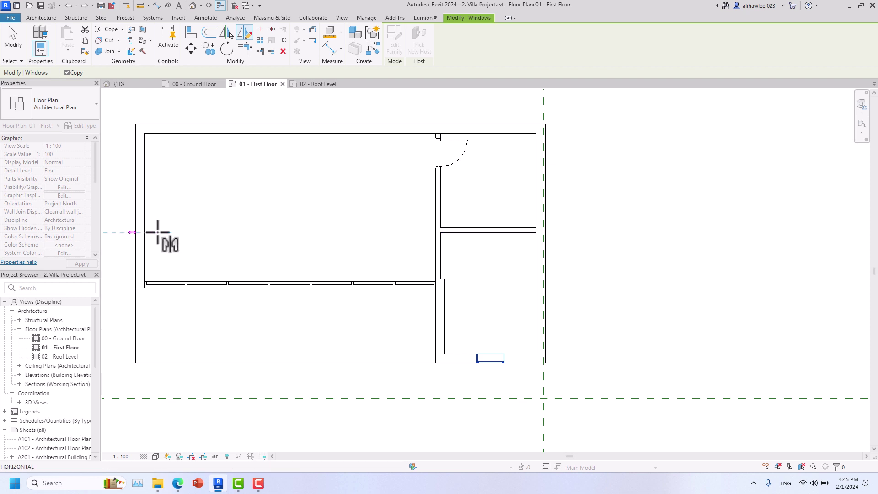
{"action": "left_click", "coordinate": [641, 232]}
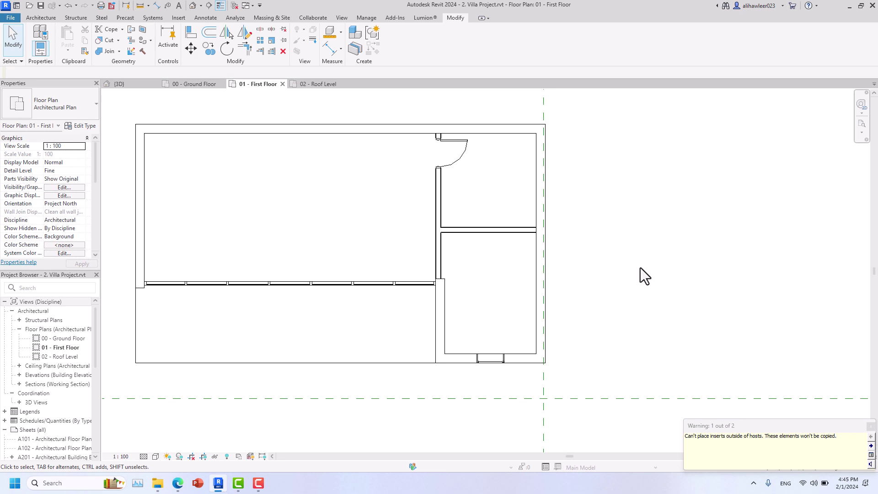
- Mirror a copy of the front room's window onto the back room's rear wall about a horizontal axis through the building's mid-depth
{"action": "left_click", "coordinate": [870, 426]}
{"action": "scroll", "coordinate": [654, 323], "scroll_direction": "down", "scroll_amount": 2}
{"action": "left_click", "coordinate": [558, 342]}
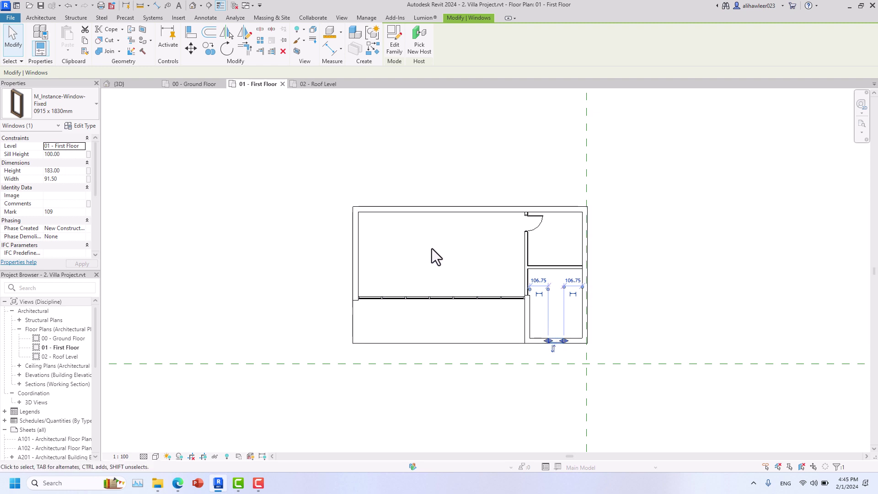
{"action": "key", "text": "d"}
{"action": "key", "text": "m"}
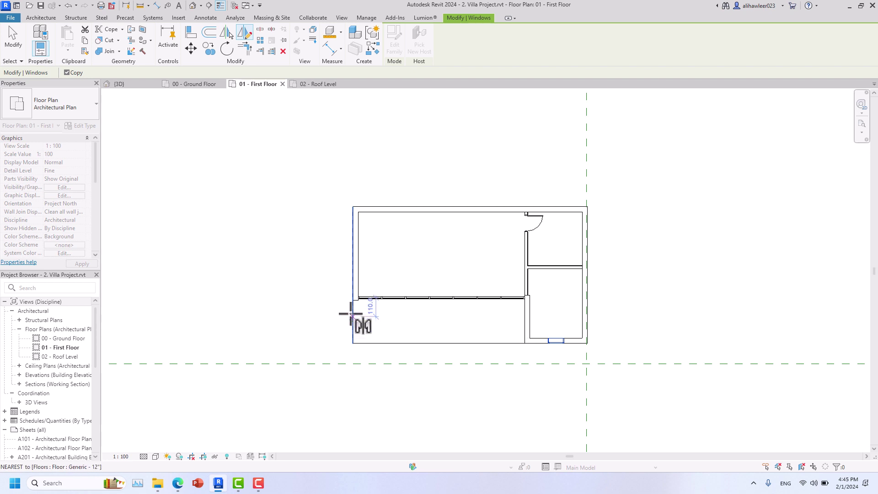
{"action": "left_click", "coordinate": [353, 275]}
{"action": "left_click", "coordinate": [450, 274]}
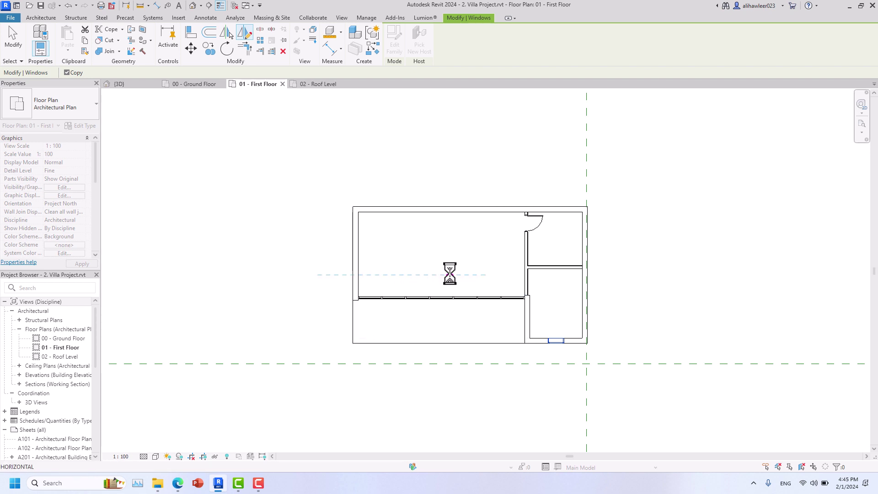
{"action": "key", "text": "Escape"}
{"action": "scroll", "coordinate": [559, 215], "scroll_direction": "up", "scroll_amount": 2}
{"action": "scroll", "coordinate": [559, 214], "scroll_direction": "up", "scroll_amount": 1}
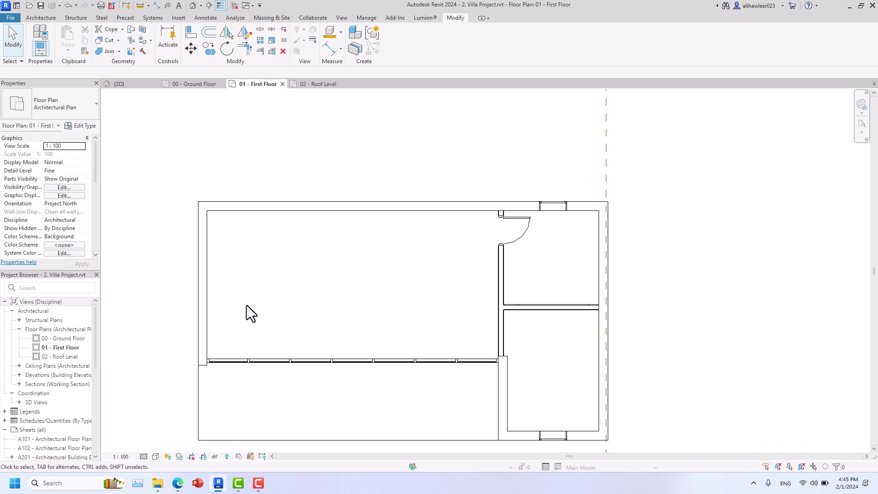
{"action": "middle_click_drag", "start_coordinate": [266, 324], "coordinate": [231, 280]}
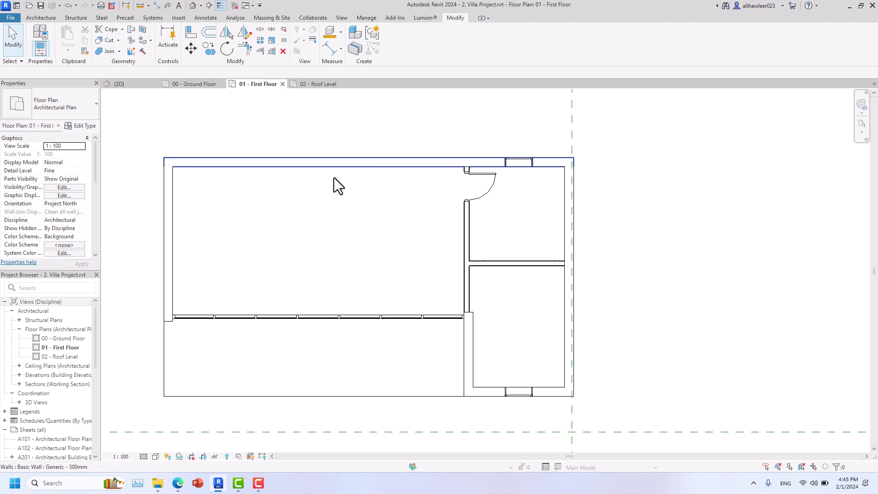
{"action": "middle_click_drag", "start_coordinate": [270, 226], "coordinate": [309, 257]}
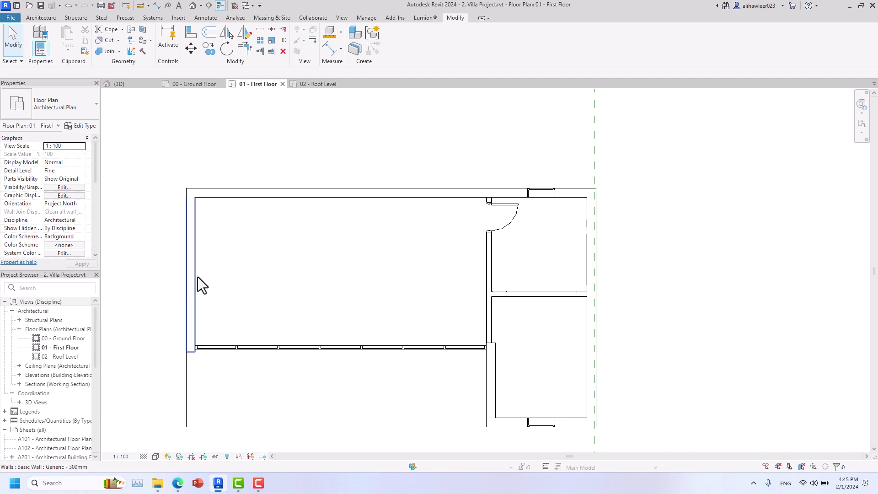
{"action": "left_click", "coordinate": [120, 86]}
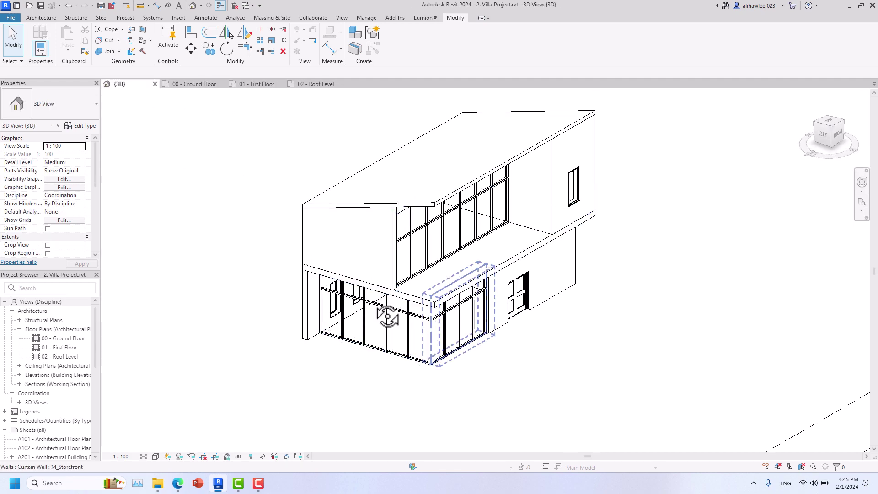
{"action": "middle_click_drag", "start_coordinate": [390, 306], "coordinate": [249, 300], "text": "shift"}
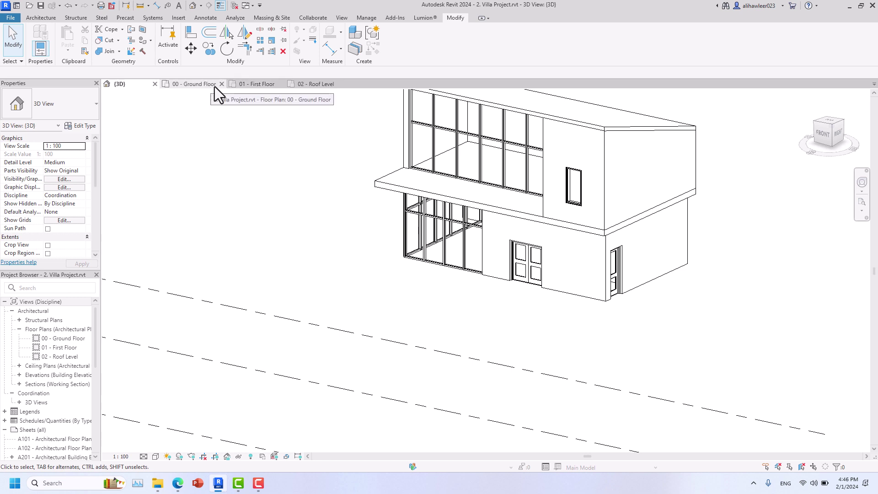
- In the 01 - First Floor plan, draw a 160-long M_Storefront curtain wall in the back room's exterior side wall, starting 10 from the rear wall's inner face
{"action": "left_click", "coordinate": [241, 86]}
{"action": "middle_click_drag", "start_coordinate": [490, 321], "coordinate": [399, 328]}
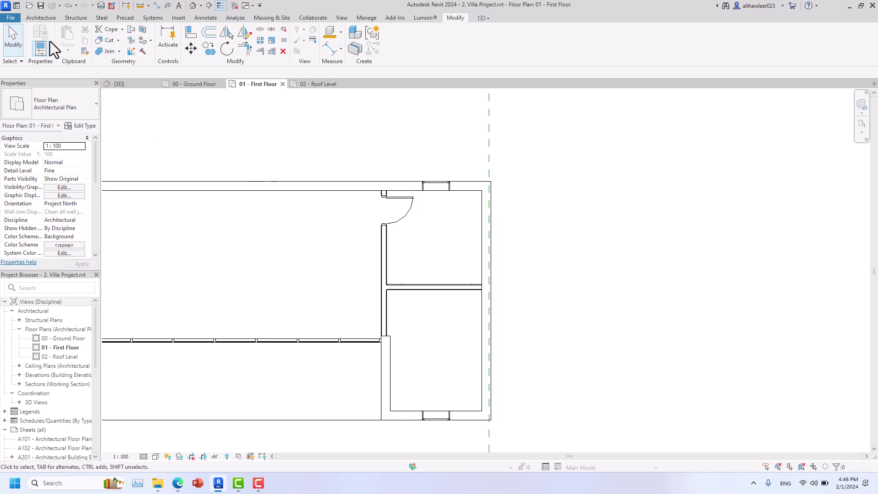
{"action": "left_click", "coordinate": [33, 18]}
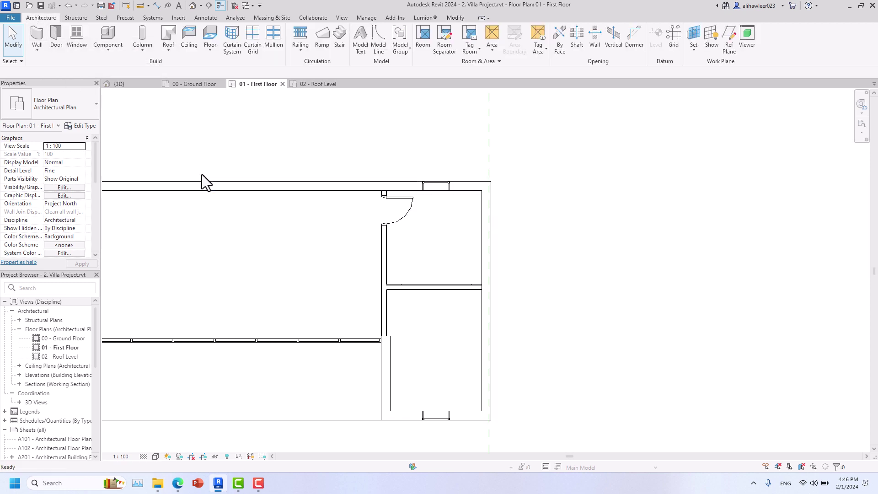
{"action": "key", "text": "w"}
{"action": "key", "text": "a"}
{"action": "left_click", "coordinate": [57, 108]}
{"action": "scroll", "coordinate": [38, 297], "scroll_direction": "down", "scroll_amount": 3}
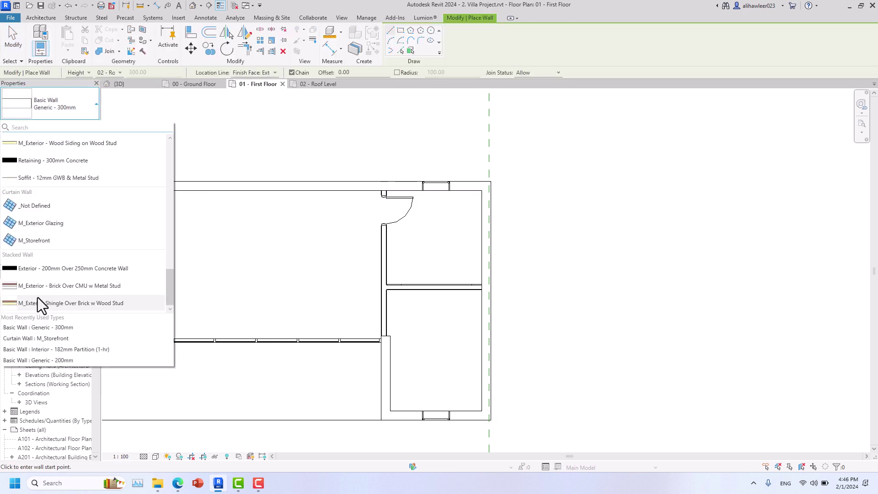
{"action": "left_click", "coordinate": [39, 240]}
{"action": "scroll", "coordinate": [483, 210], "scroll_direction": "up", "scroll_amount": 3}
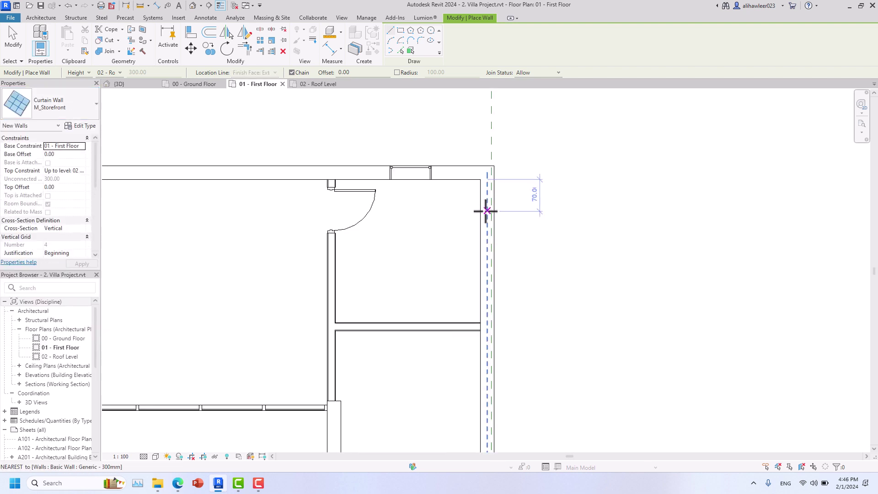
{"action": "left_click", "coordinate": [488, 169]}
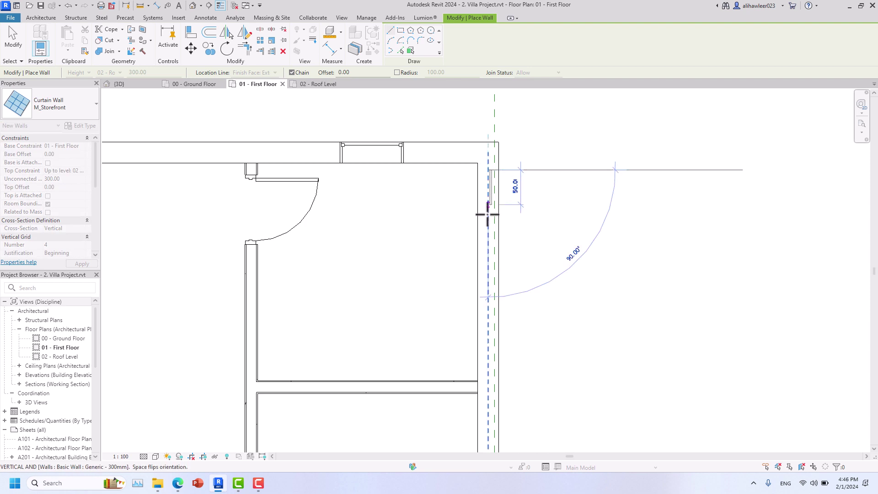
{"action": "left_click", "coordinate": [488, 281]}
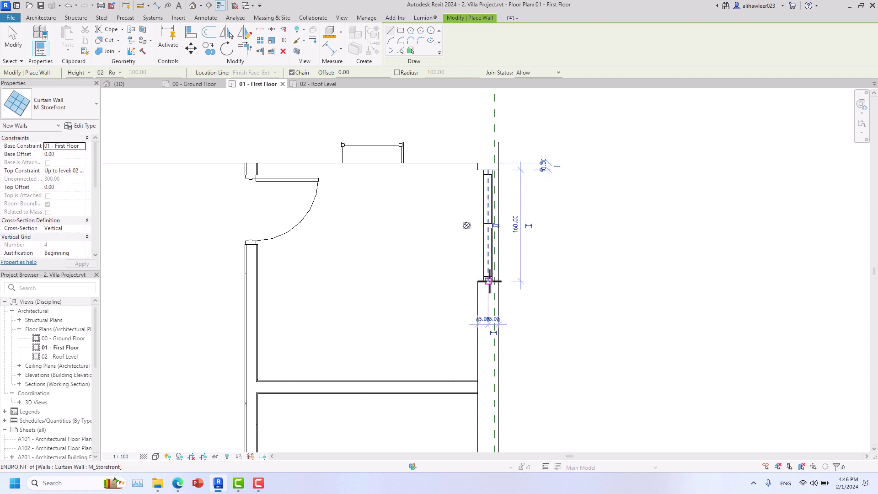
{"action": "key", "text": "Escape"}
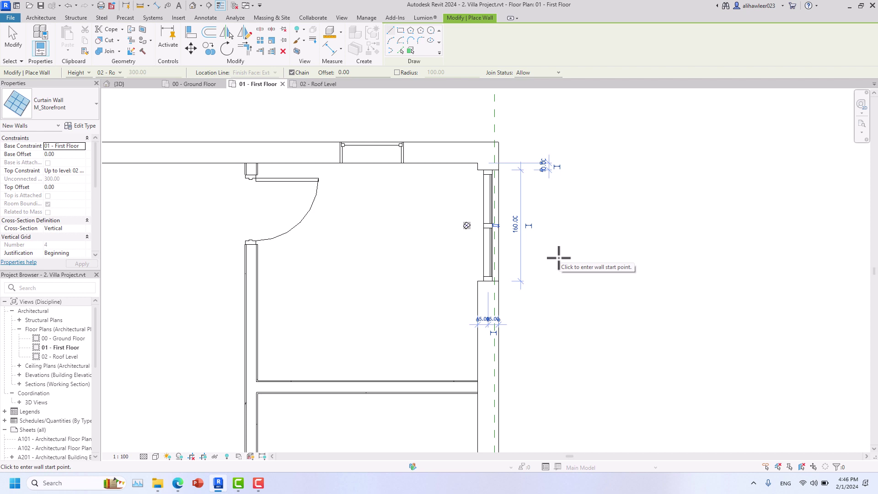
{"action": "key", "text": "Escape"}
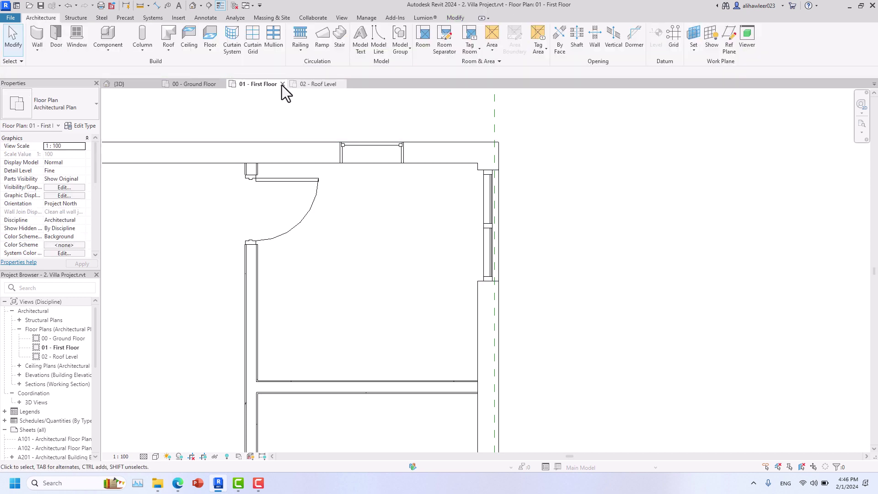
- Attach the top of the back room's new curtain wall to the roof in the 3D view, deleting the mullions that cannot be created
{"action": "left_click", "coordinate": [110, 84]}
{"action": "middle_click_drag", "start_coordinate": [555, 251], "coordinate": [583, 286], "text": "shift"}
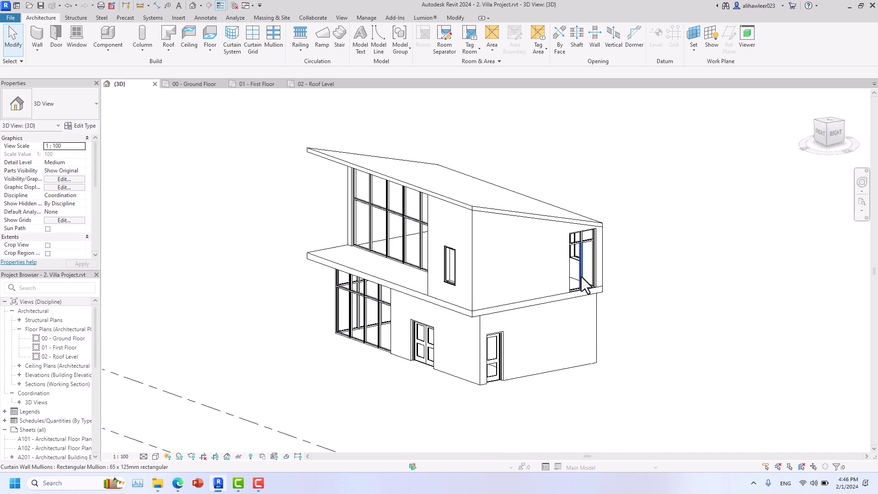
{"action": "scroll", "coordinate": [583, 286], "scroll_direction": "up", "scroll_amount": 3}
{"action": "scroll", "coordinate": [577, 201], "scroll_direction": "up", "scroll_amount": 4}
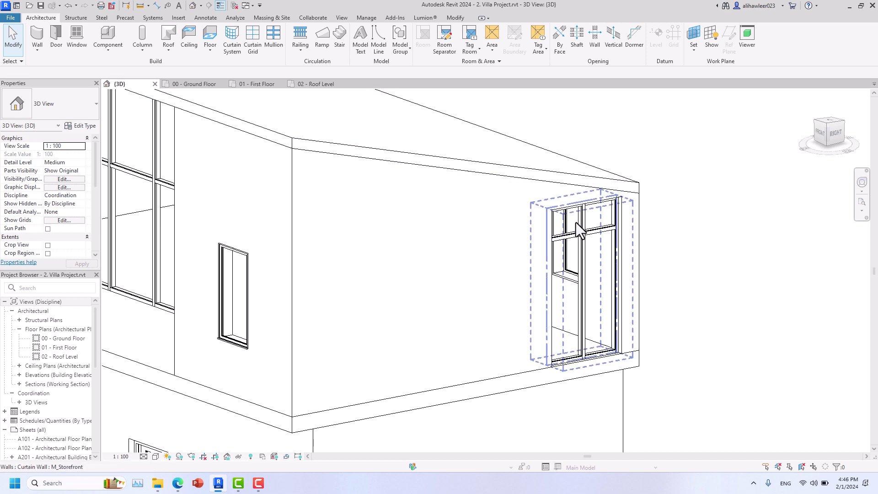
{"action": "left_click", "coordinate": [575, 222]}
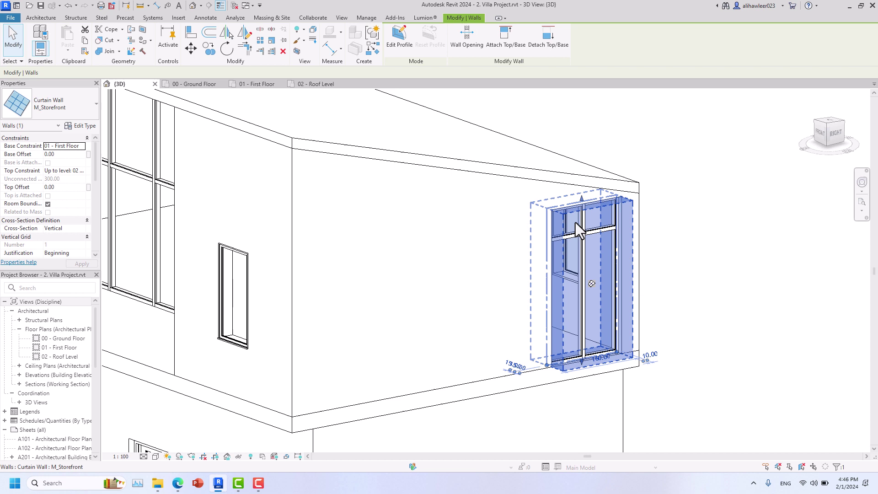
{"action": "left_click", "coordinate": [503, 37]}
{"action": "left_click", "coordinate": [518, 165]}
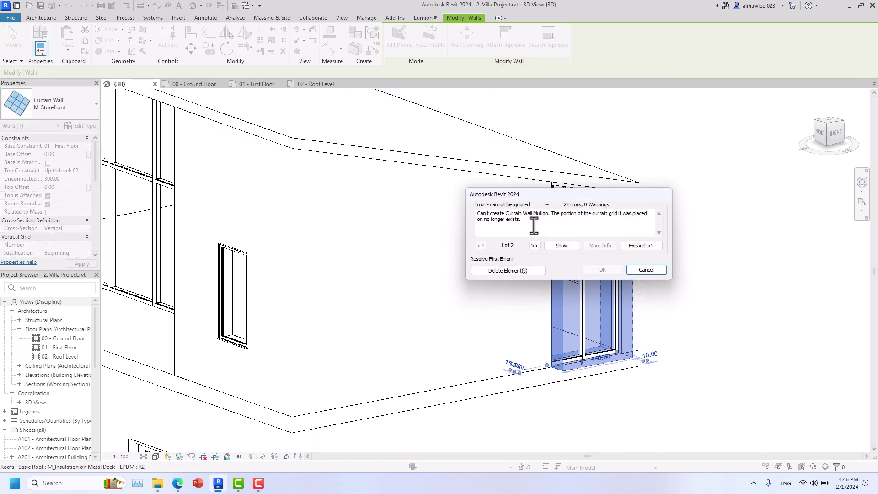
{"action": "left_click_drag", "start_coordinate": [544, 193], "coordinate": [361, 168]}
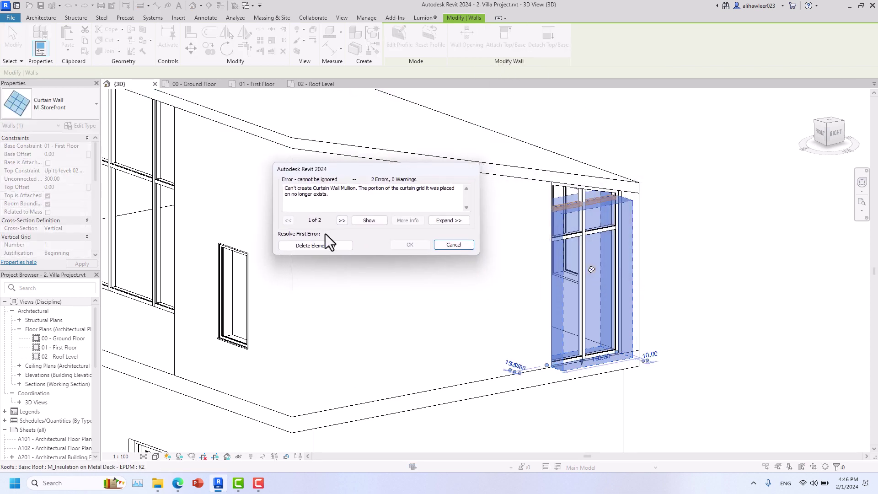
{"action": "left_click", "coordinate": [320, 247]}
{"action": "left_click", "coordinate": [729, 265]}
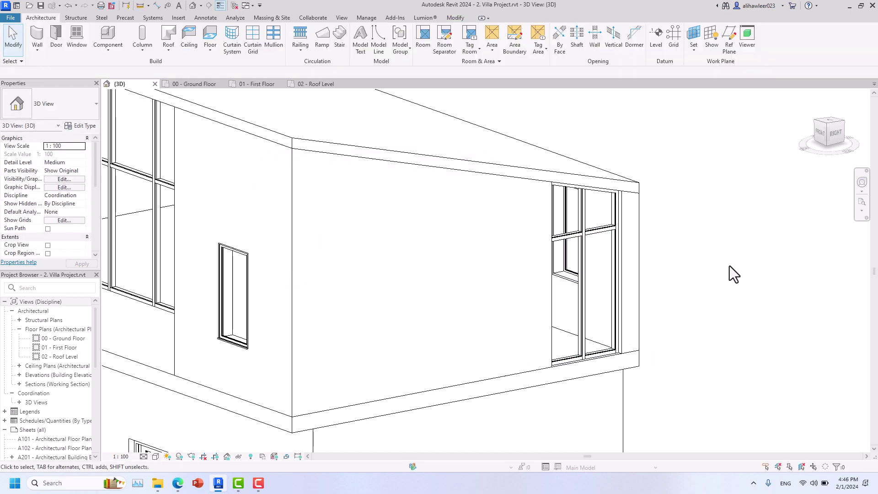
{"action": "middle_click_drag", "start_coordinate": [729, 266], "coordinate": [739, 325], "text": "shift"}
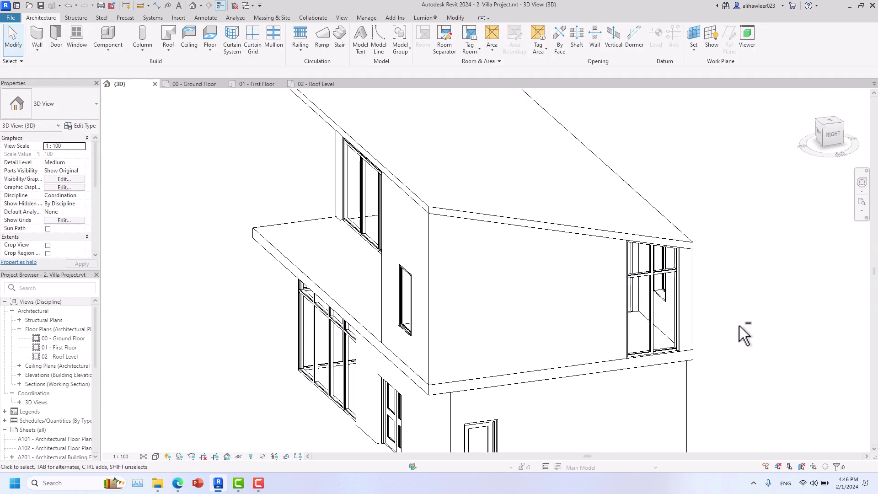
{"action": "middle_click_drag", "start_coordinate": [364, 288], "coordinate": [634, 276], "text": "shift"}
{"action": "scroll", "coordinate": [674, 246], "scroll_direction": "up", "scroll_amount": 1}
{"action": "scroll", "coordinate": [668, 251], "scroll_direction": "down", "scroll_amount": 4}
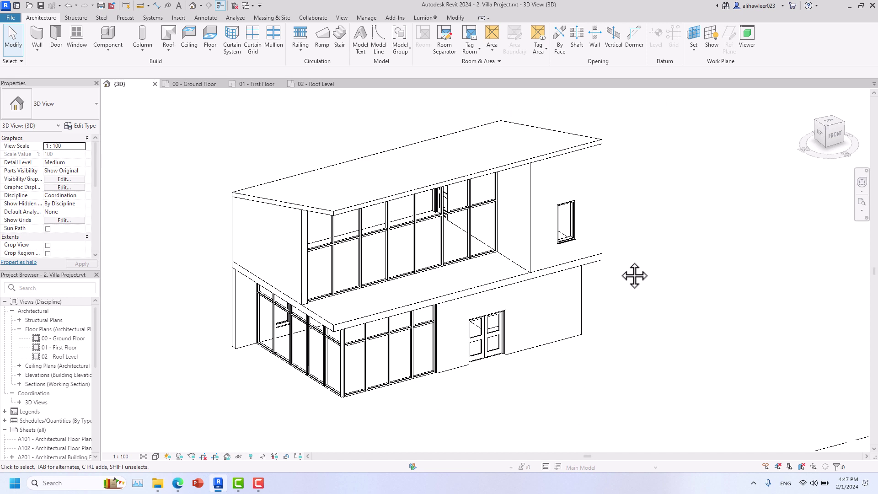